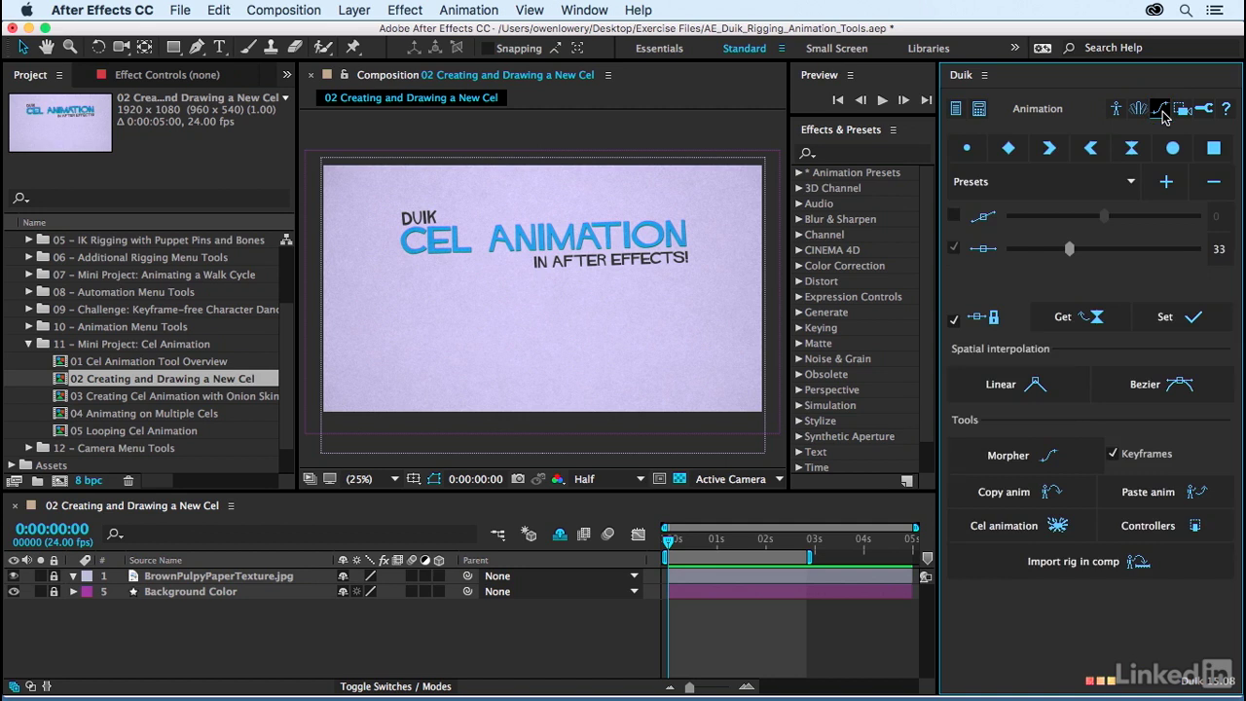
Create a new animation cel with Duik's Cel animation tool and reveal the Paint effect on its Cel 1 layer.
{"action": "left_click", "coordinate": [1033, 529]}
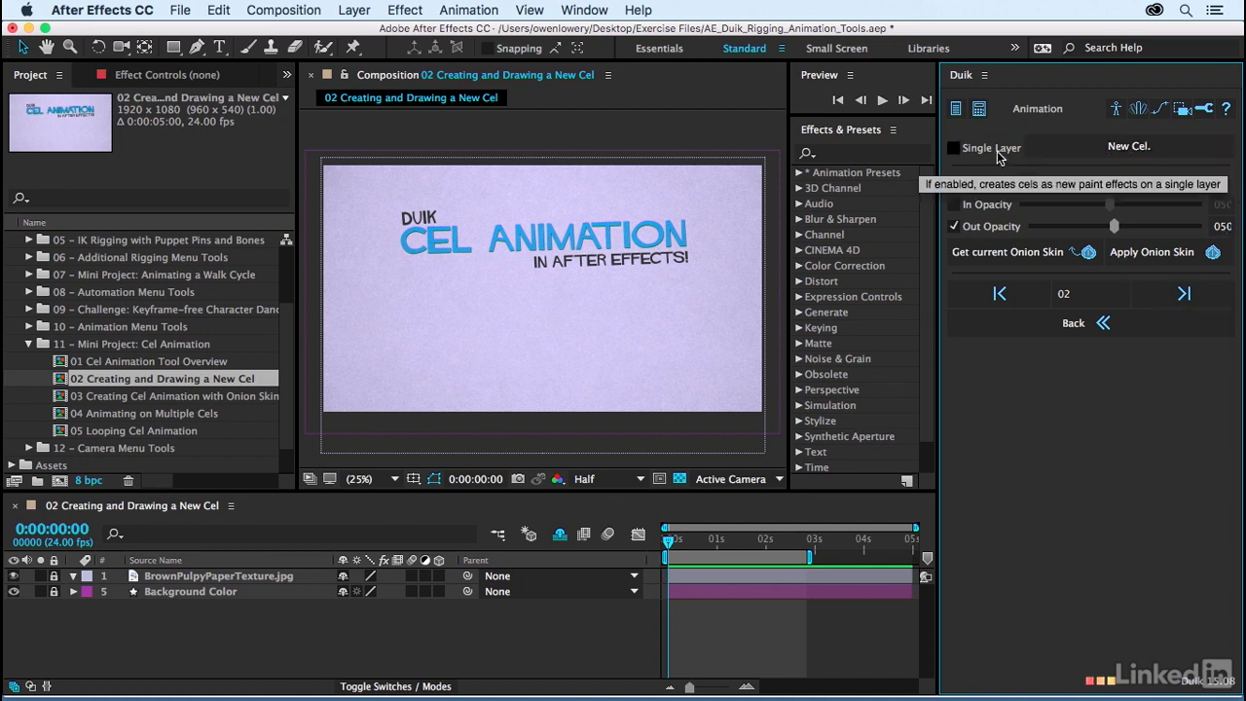
{"action": "left_click", "coordinate": [1095, 151]}
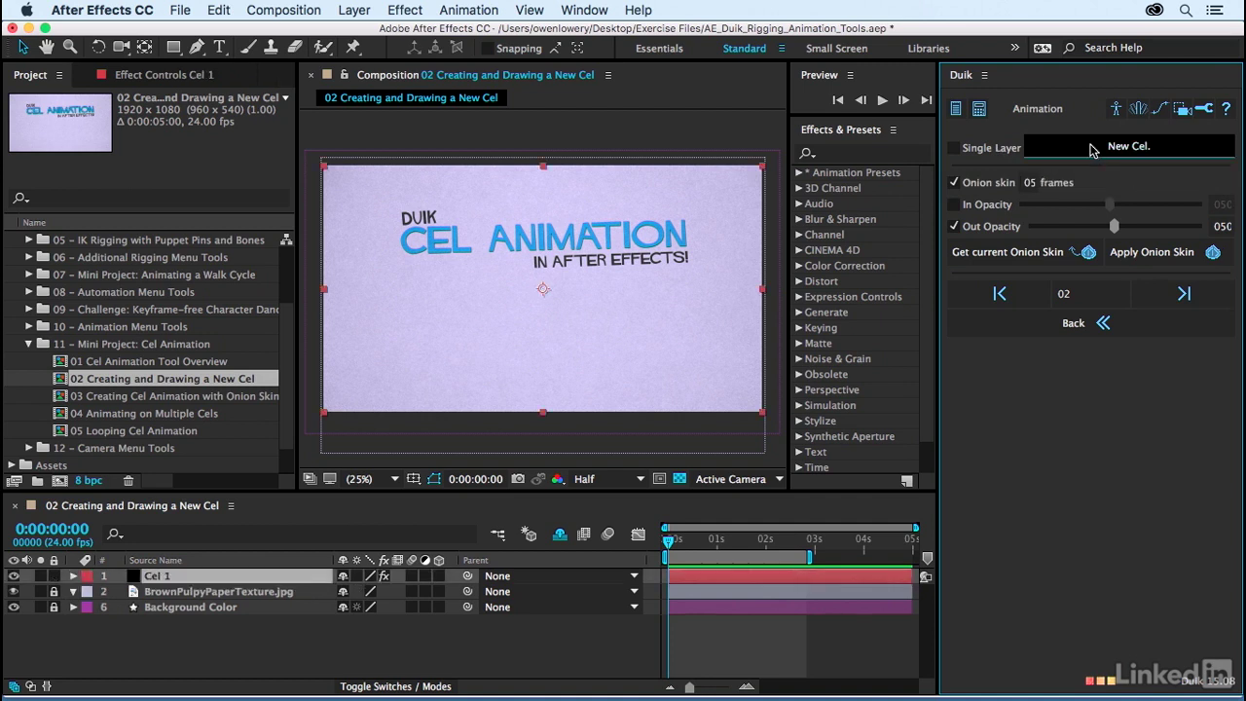
{"action": "left_click", "coordinate": [208, 581]}
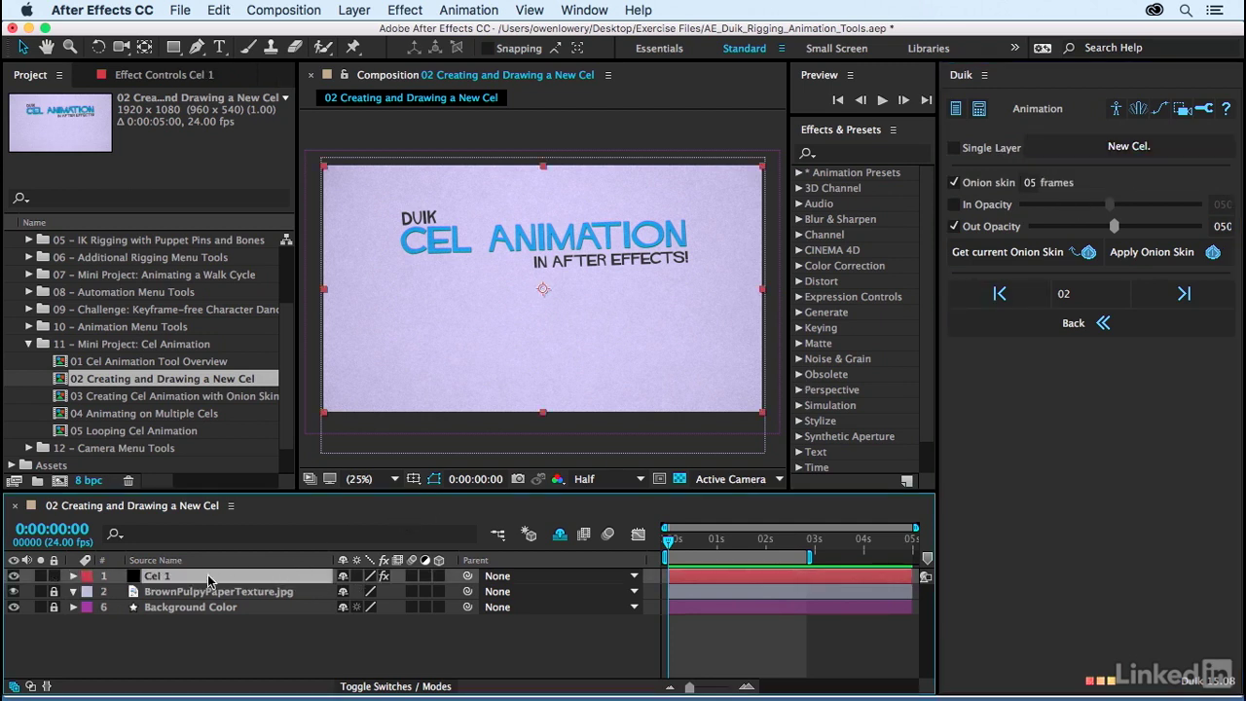
{"action": "key", "text": "e"}
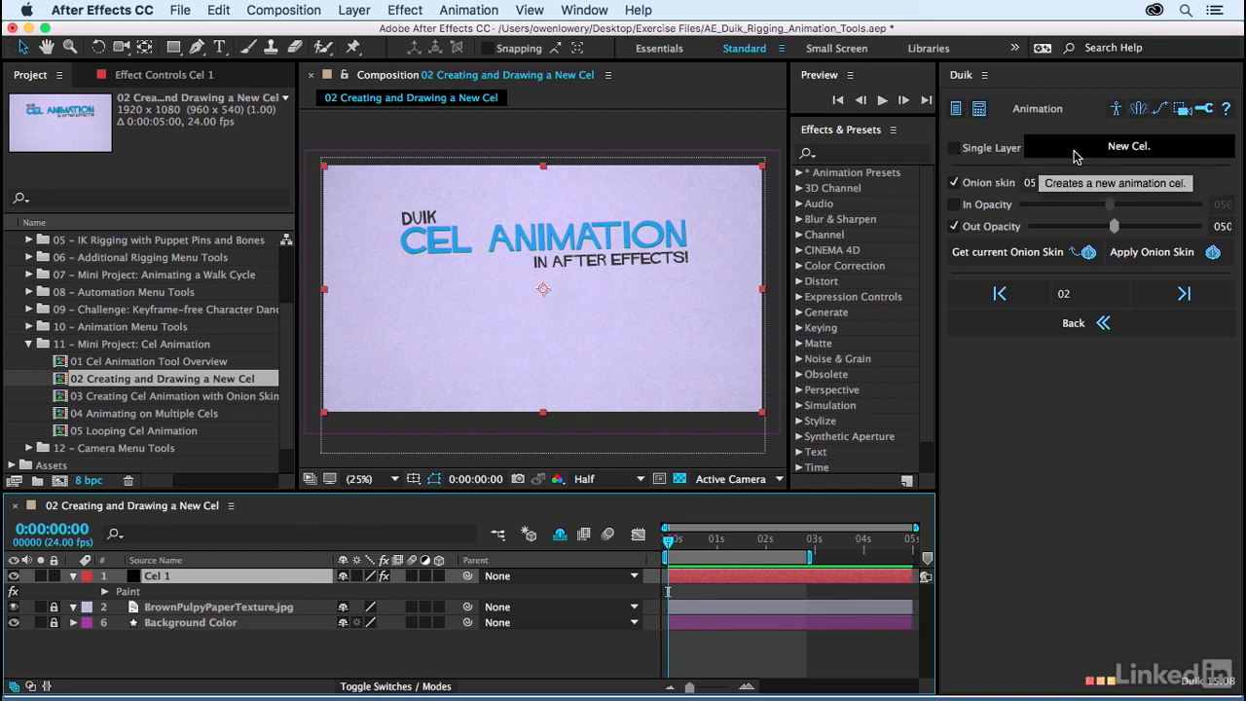
Activate the Brush tool and bring up its Paint and Brushes settings.
{"action": "left_click", "coordinate": [248, 50]}
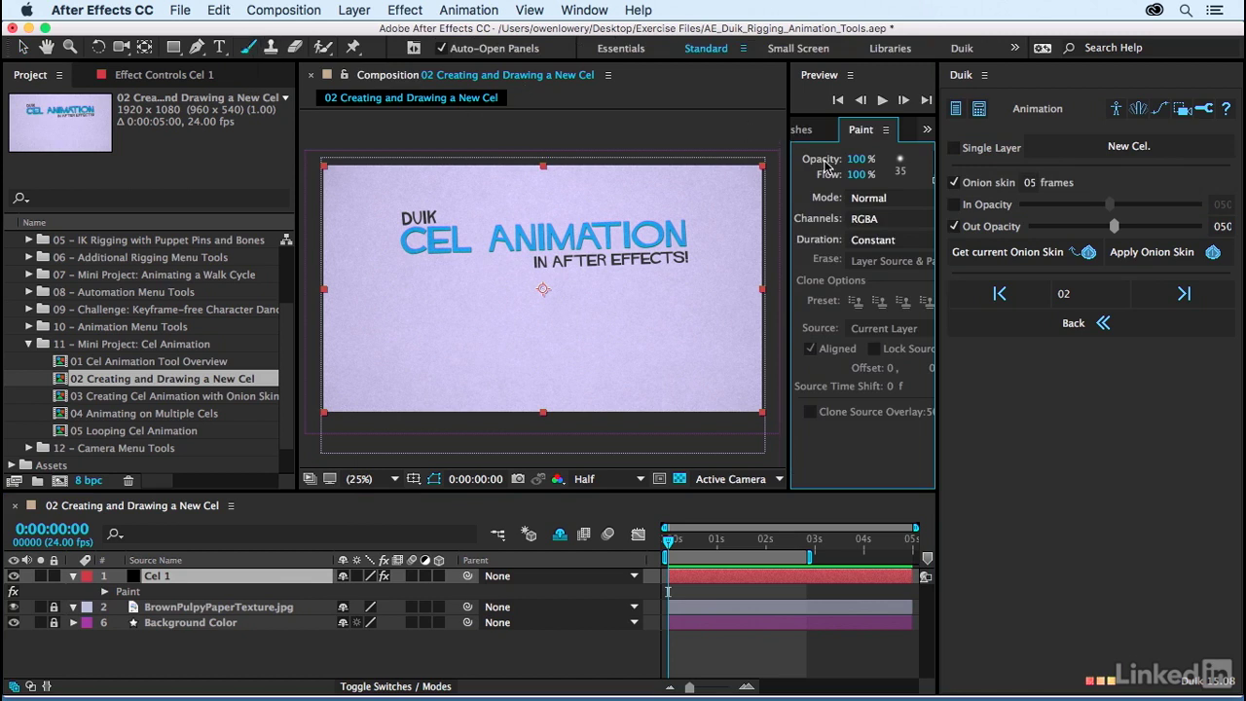
{"action": "left_click_drag", "start_coordinate": [790, 156], "coordinate": [770, 156]}
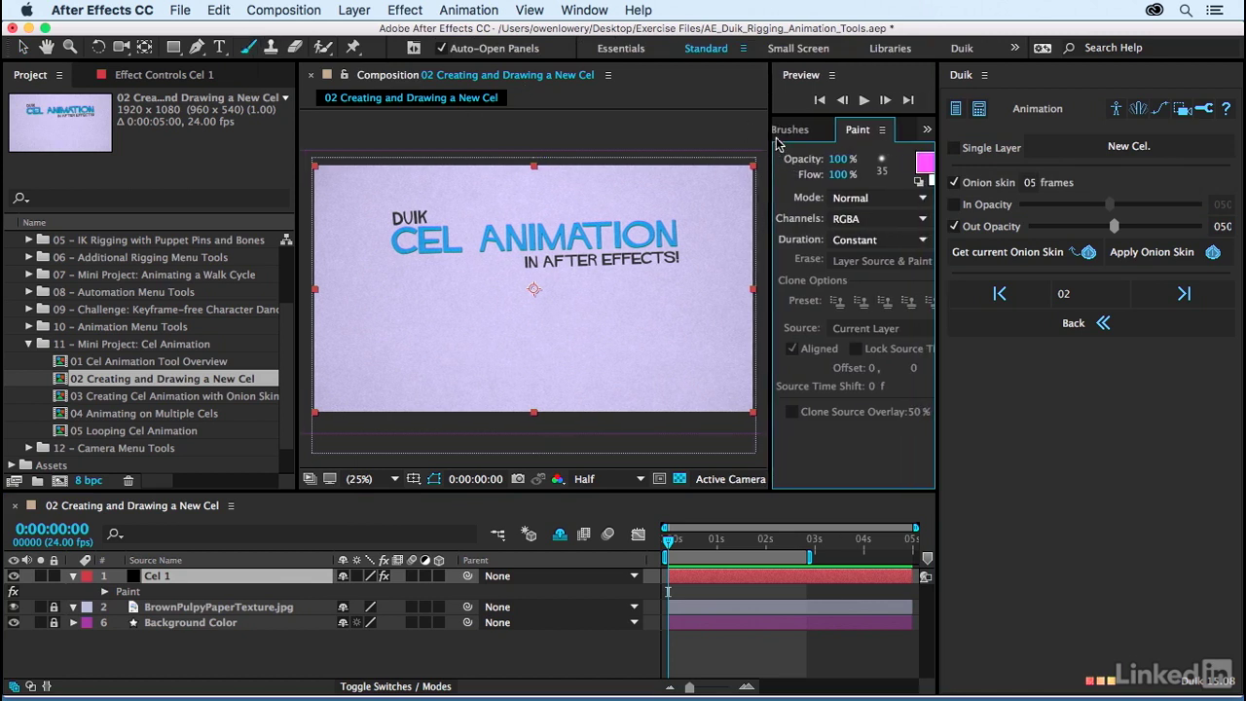
{"action": "left_click", "coordinate": [789, 132]}
{"action": "left_click", "coordinate": [892, 132]}
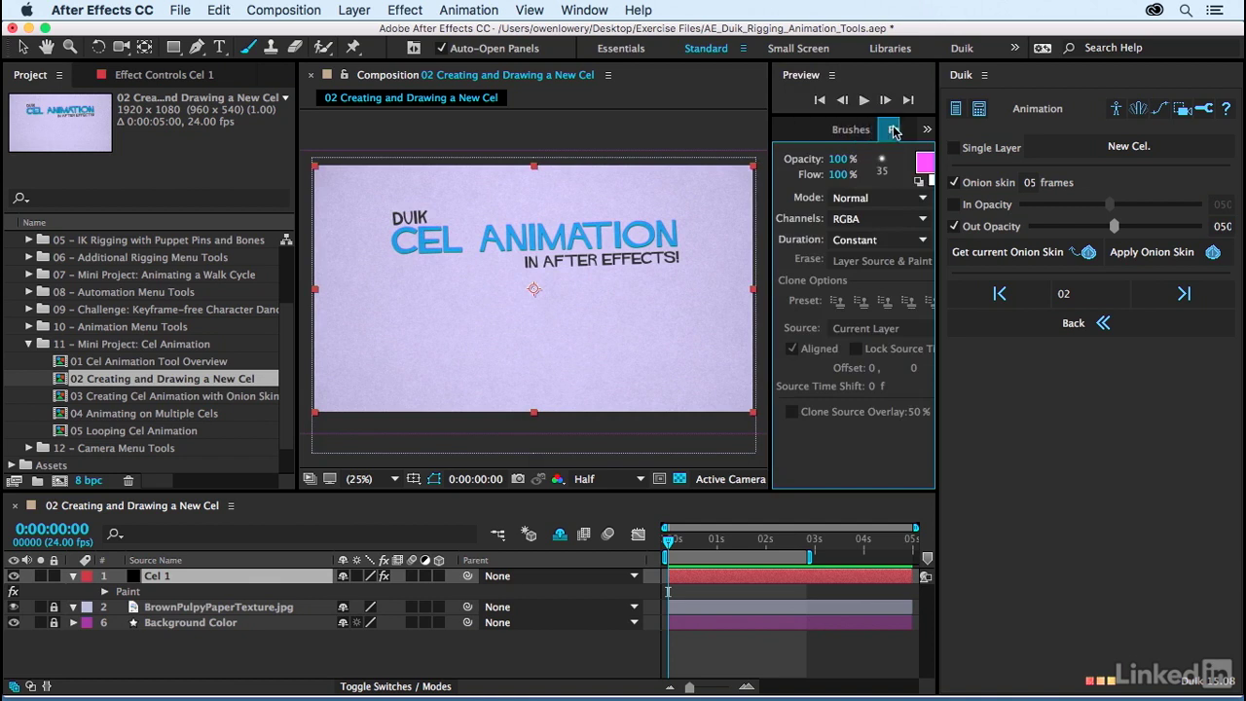
{"action": "left_click", "coordinate": [856, 132]}
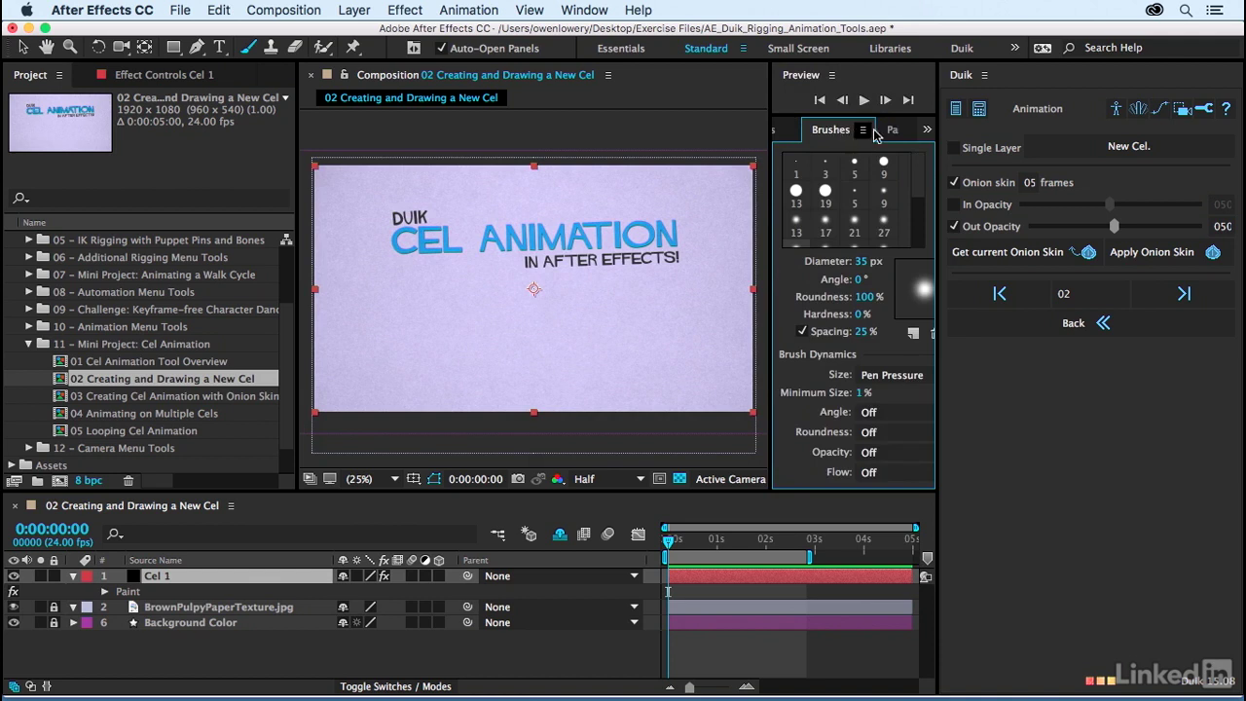
{"action": "left_click", "coordinate": [886, 131]}
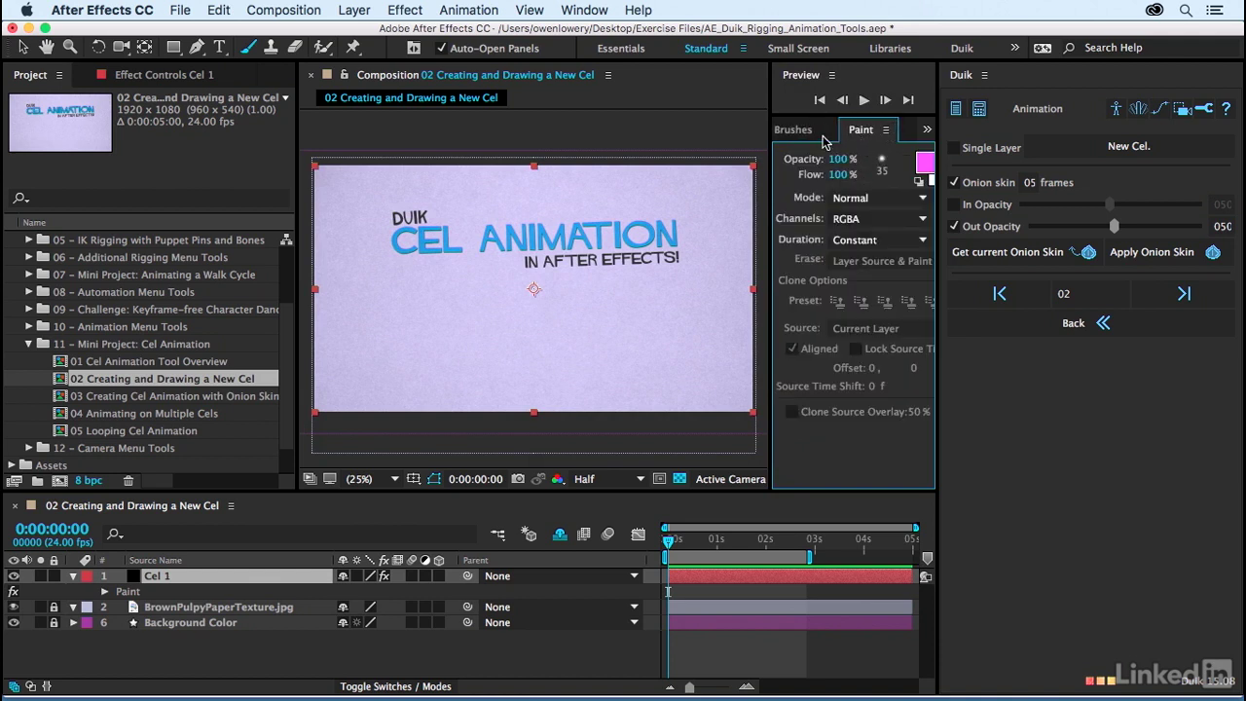
{"action": "left_click", "coordinate": [582, 11]}
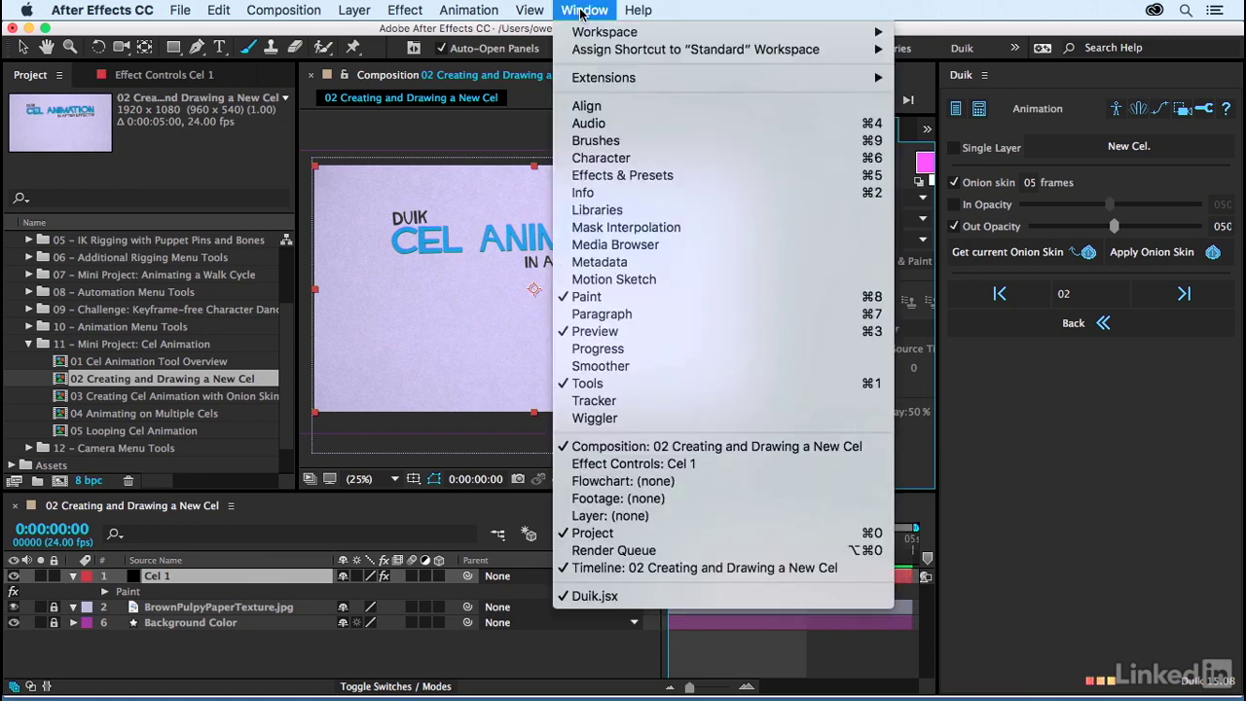
{"action": "left_click", "coordinate": [752, 297]}
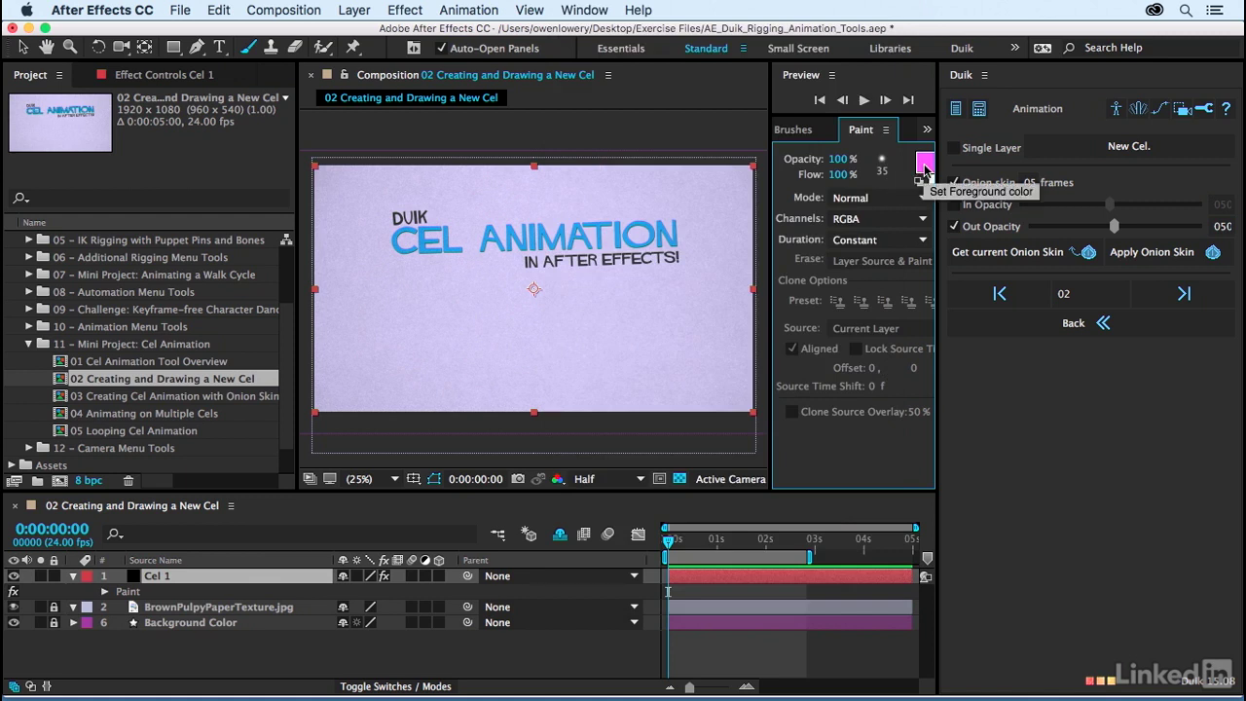
Set the brush's foreground colour to black.
{"action": "left_click_drag", "start_coordinate": [771, 181], "coordinate": [750, 180]}
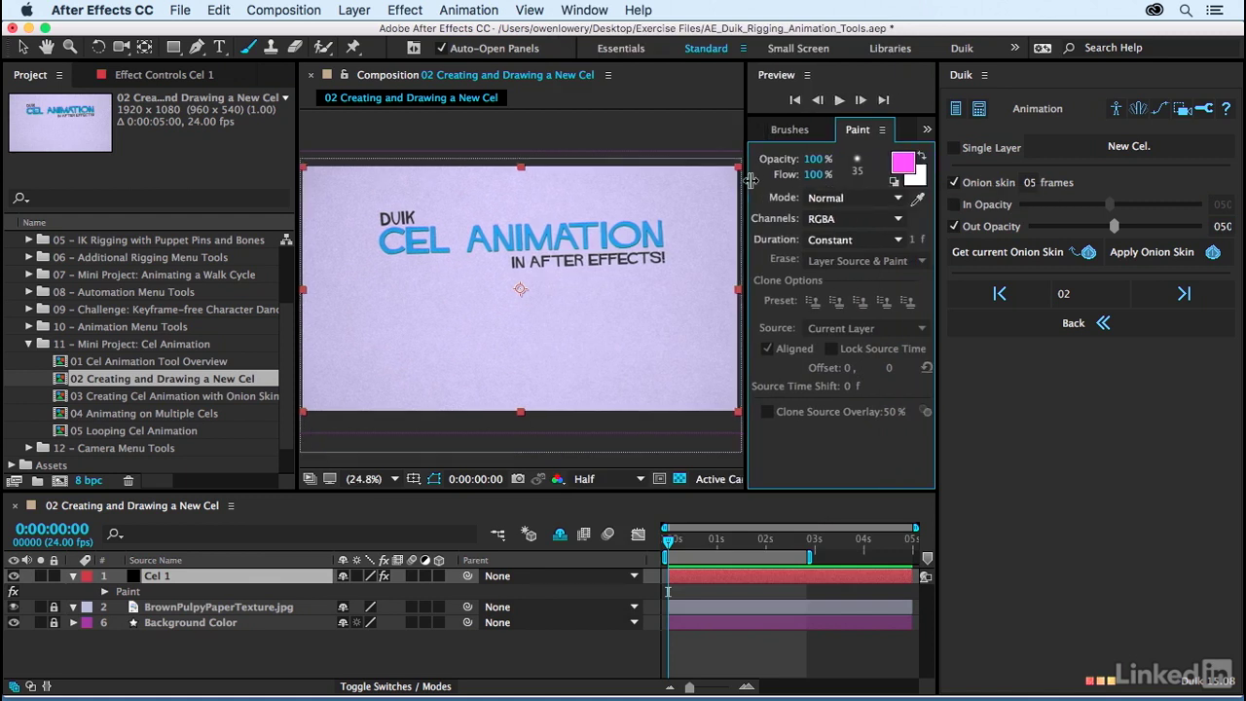
{"action": "left_click", "coordinate": [901, 164]}
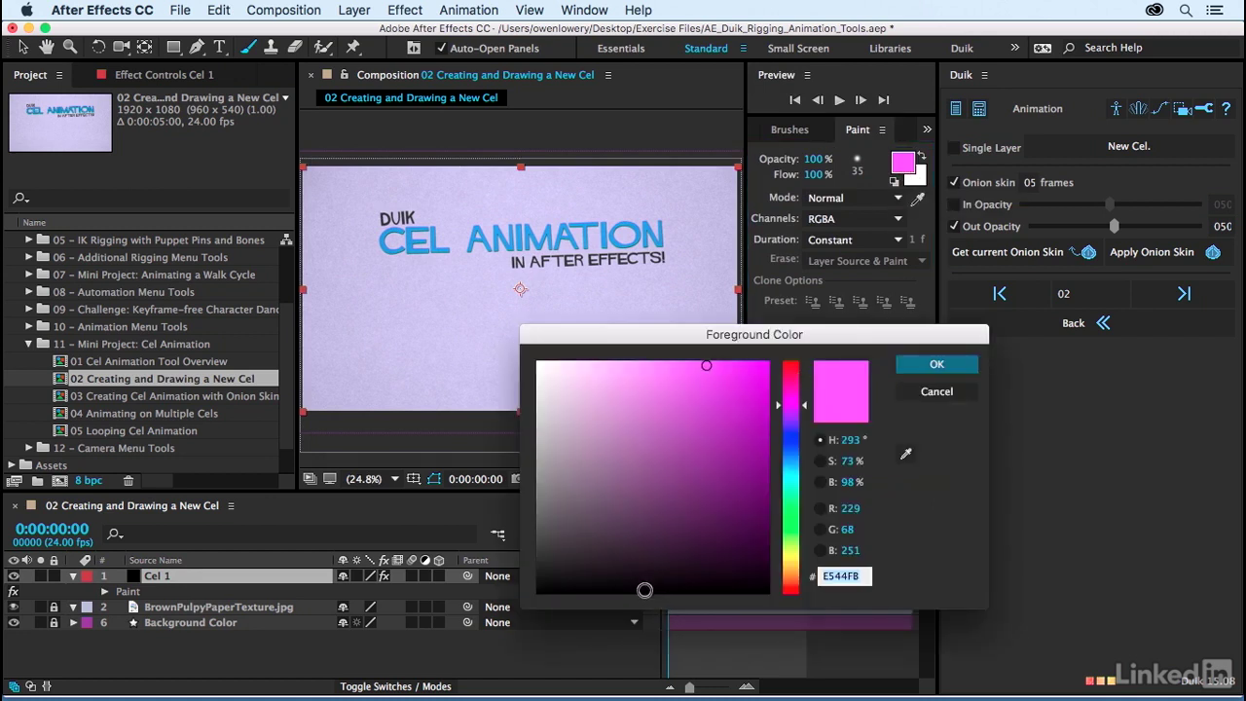
{"action": "left_click", "coordinate": [645, 590]}
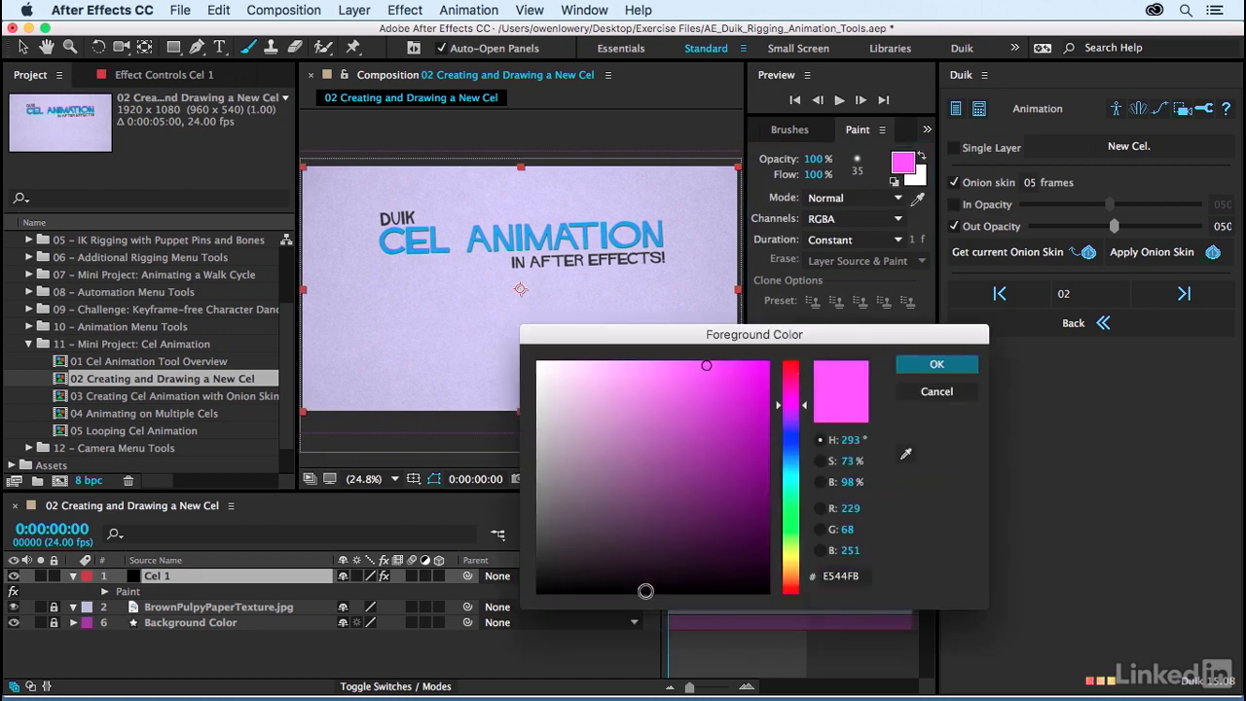
{"action": "left_click", "coordinate": [919, 366]}
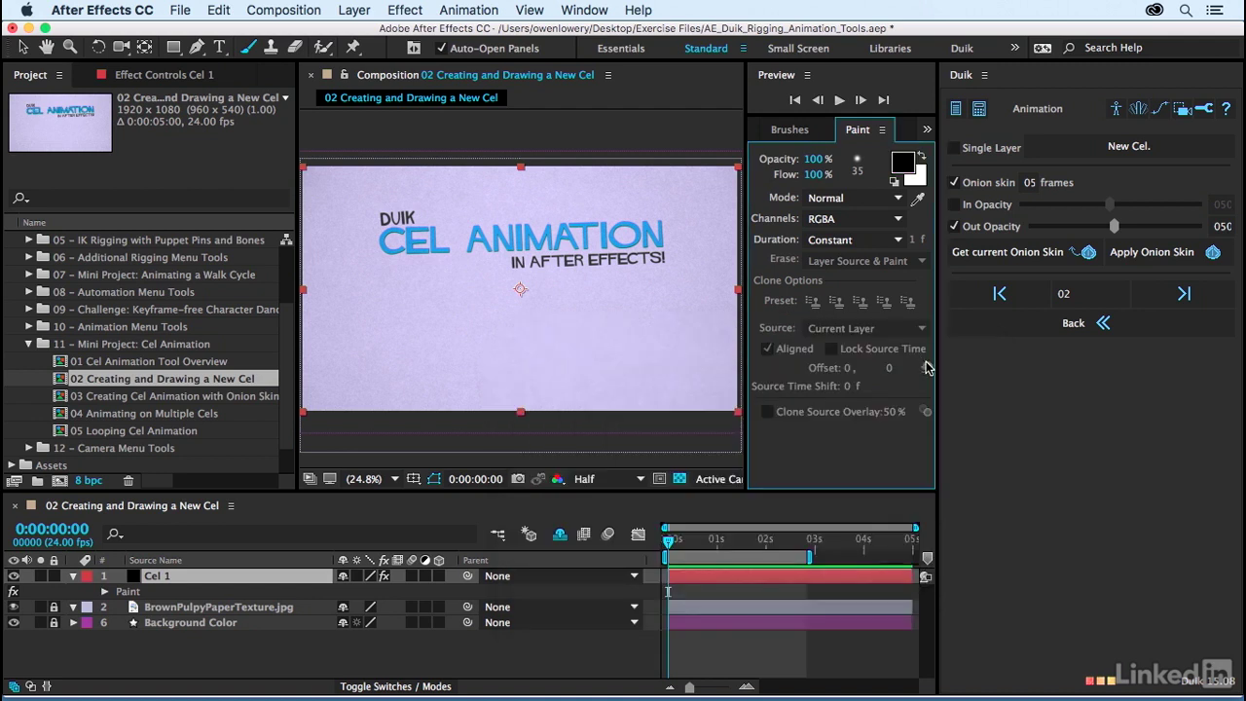
Choose the soft round 21-pixel brush and keep the paint duration at Constant.
{"action": "left_click", "coordinate": [794, 130]}
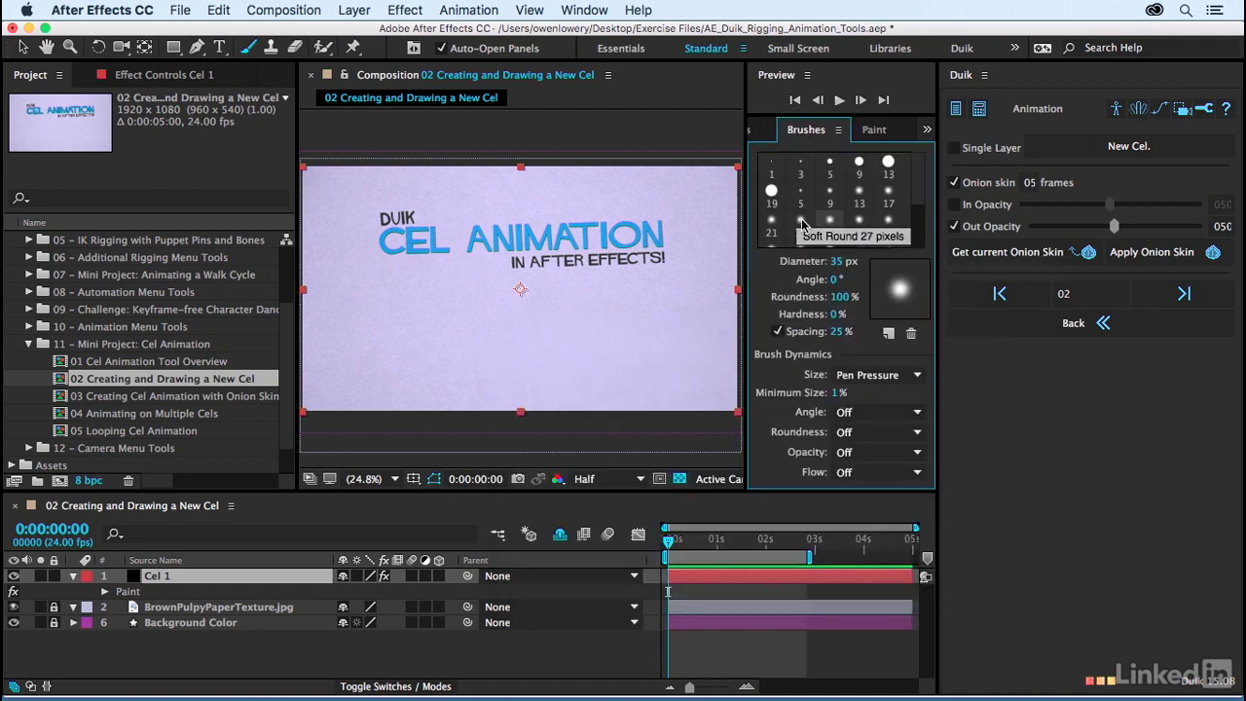
{"action": "left_click", "coordinate": [771, 231]}
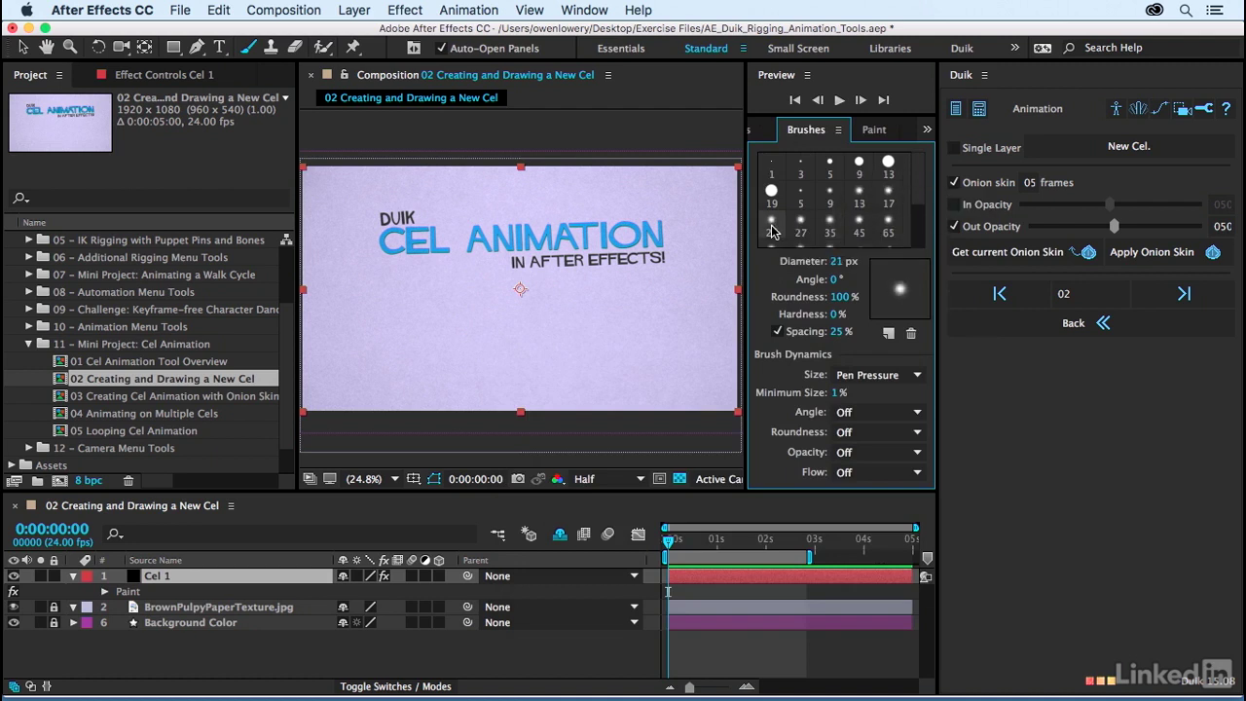
{"action": "left_click", "coordinate": [872, 134]}
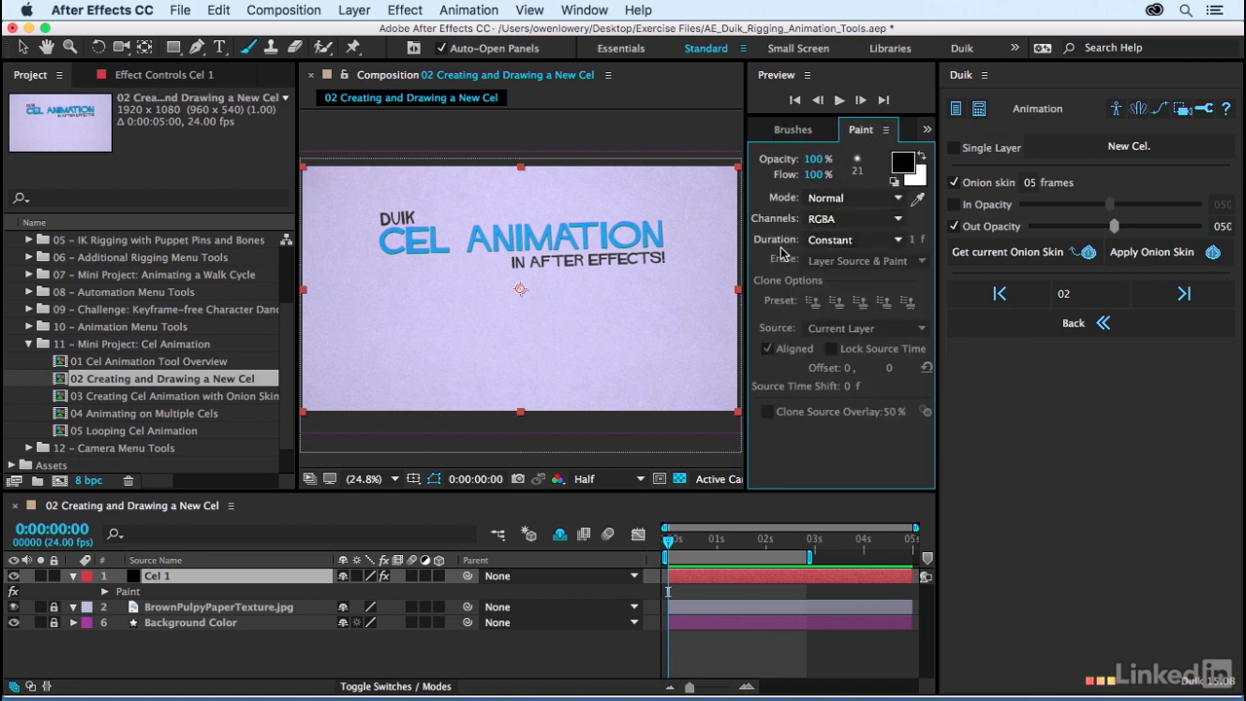
{"action": "left_click", "coordinate": [829, 240]}
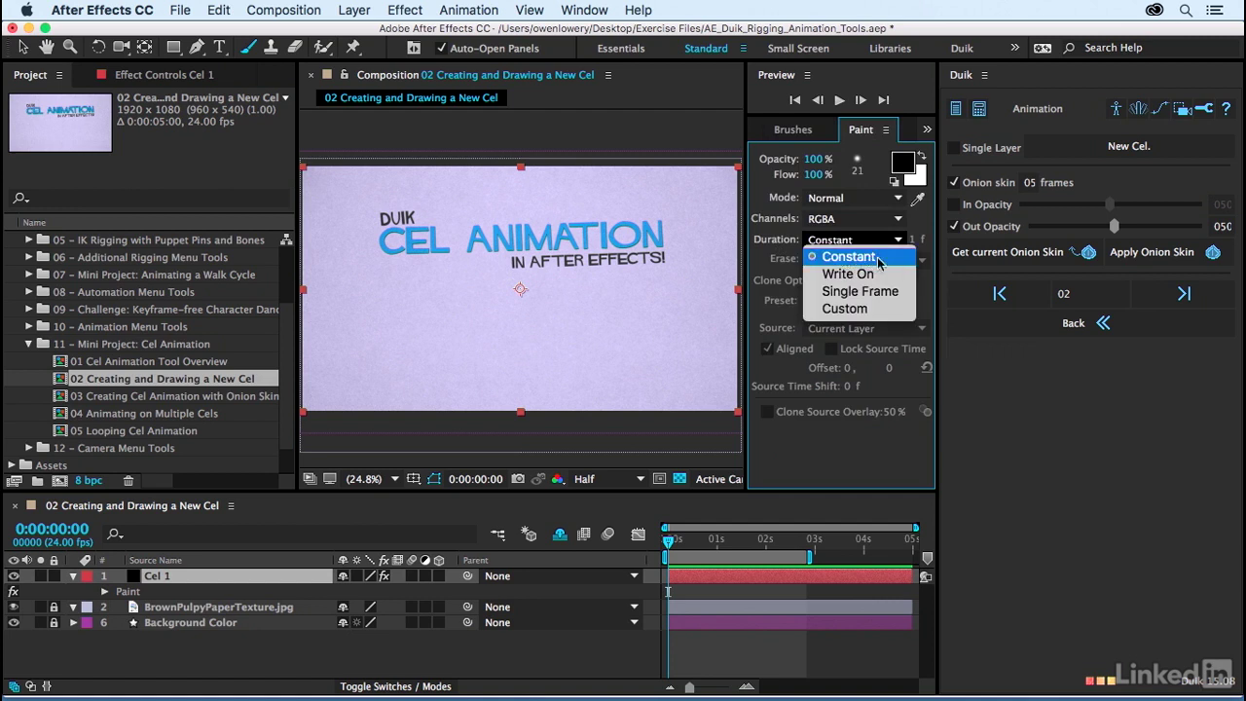
{"action": "left_click", "coordinate": [865, 261]}
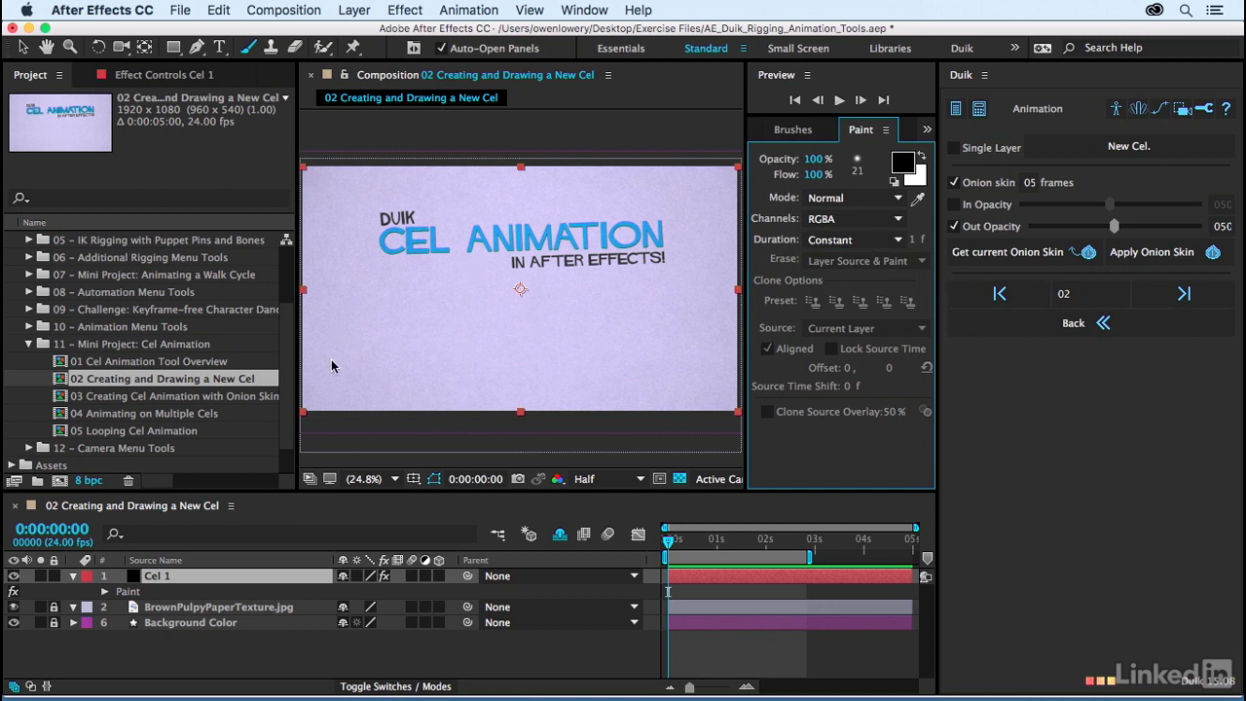
Try to paint on the Cel 1 layer directly in the composition view.
{"action": "left_click", "coordinate": [205, 581]}
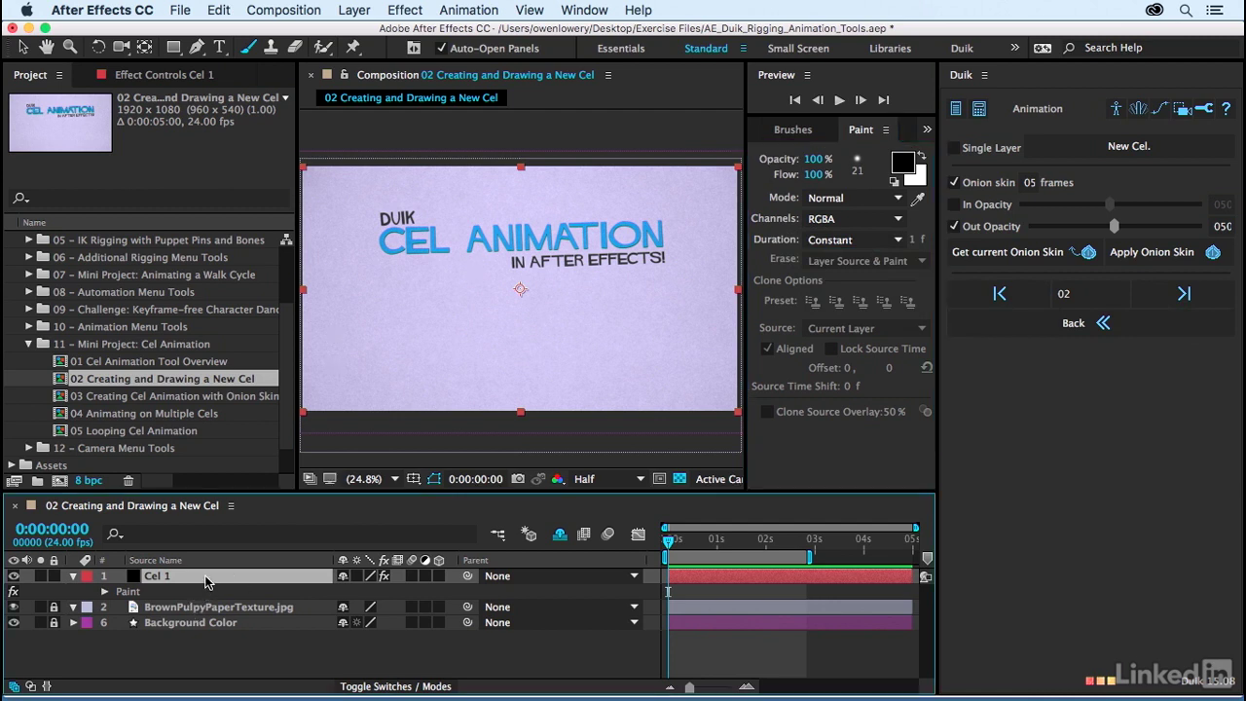
{"action": "left_click", "coordinate": [473, 293]}
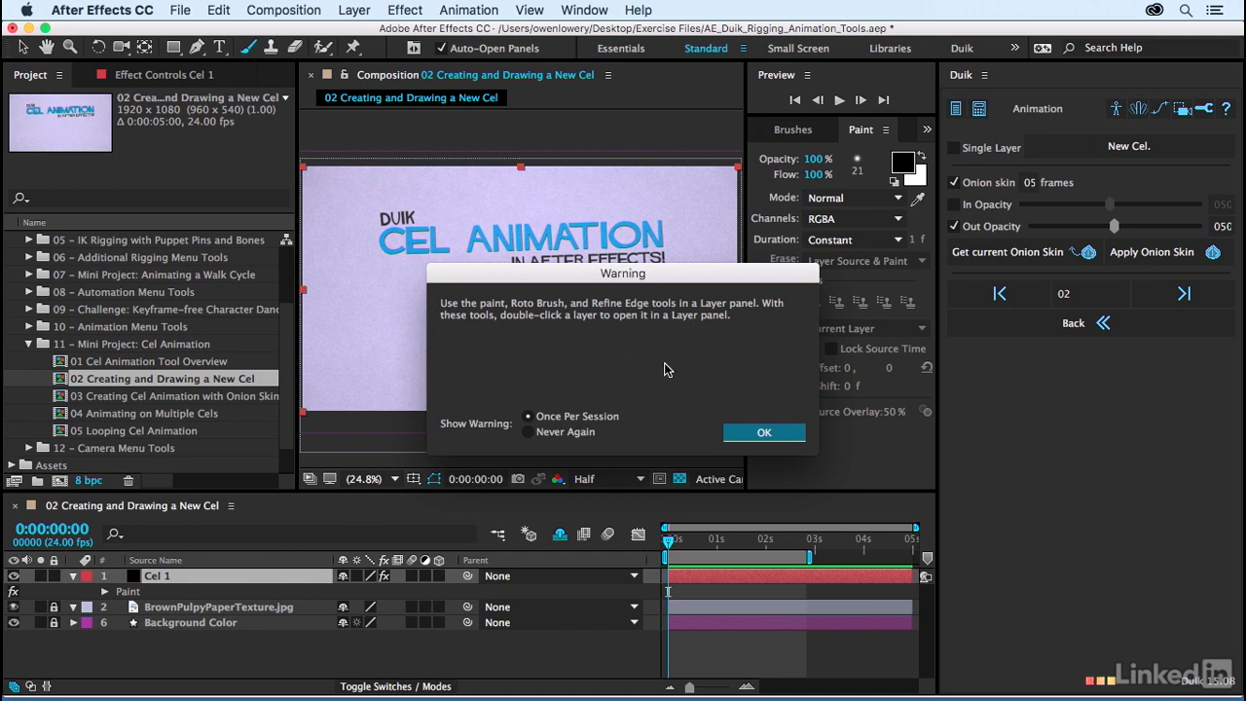
{"action": "left_click", "coordinate": [765, 432]}
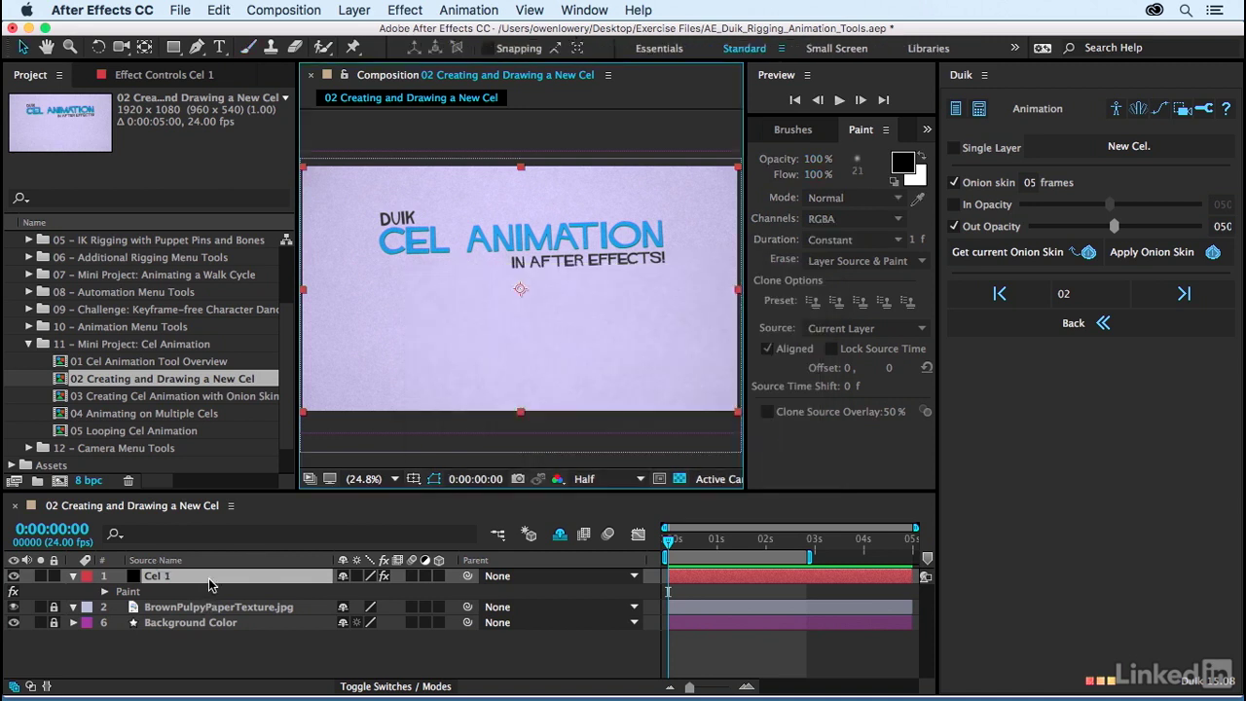
Open Cel 1 in its own Layer view and dock it beside the composition view, enlarging both.
{"action": "double_click", "coordinate": [208, 577]}
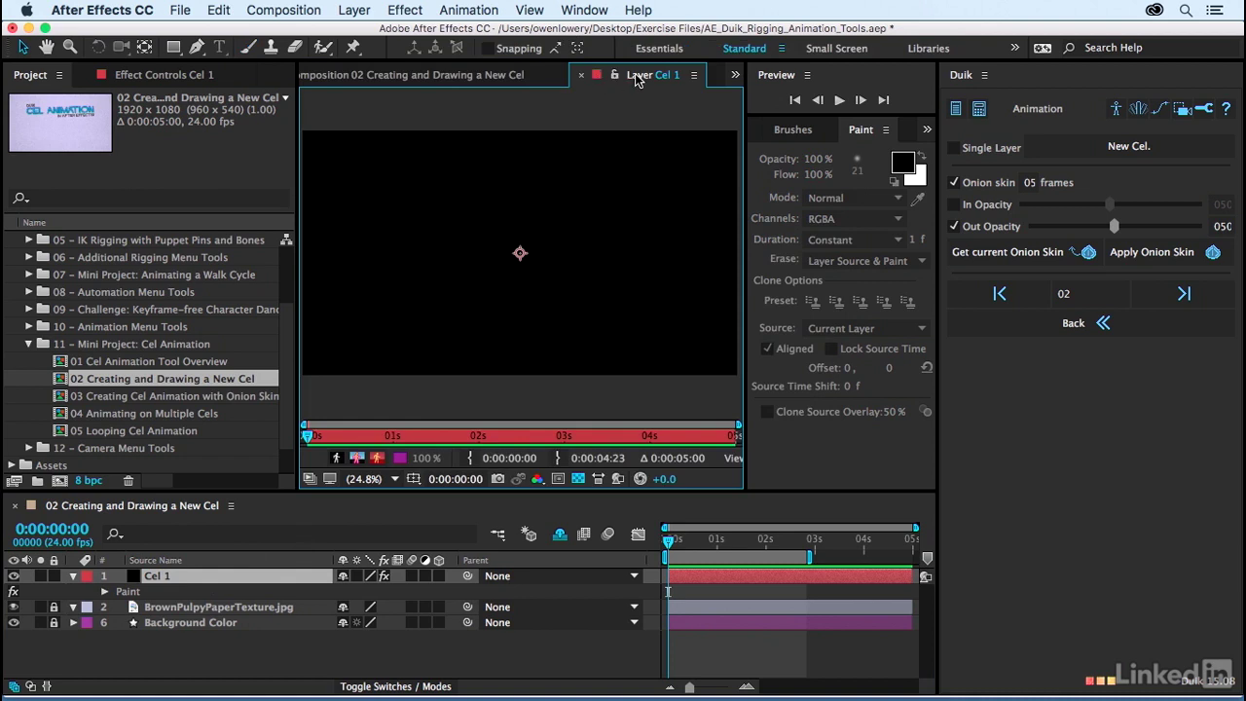
{"action": "left_click_drag", "start_coordinate": [634, 80], "coordinate": [728, 192]}
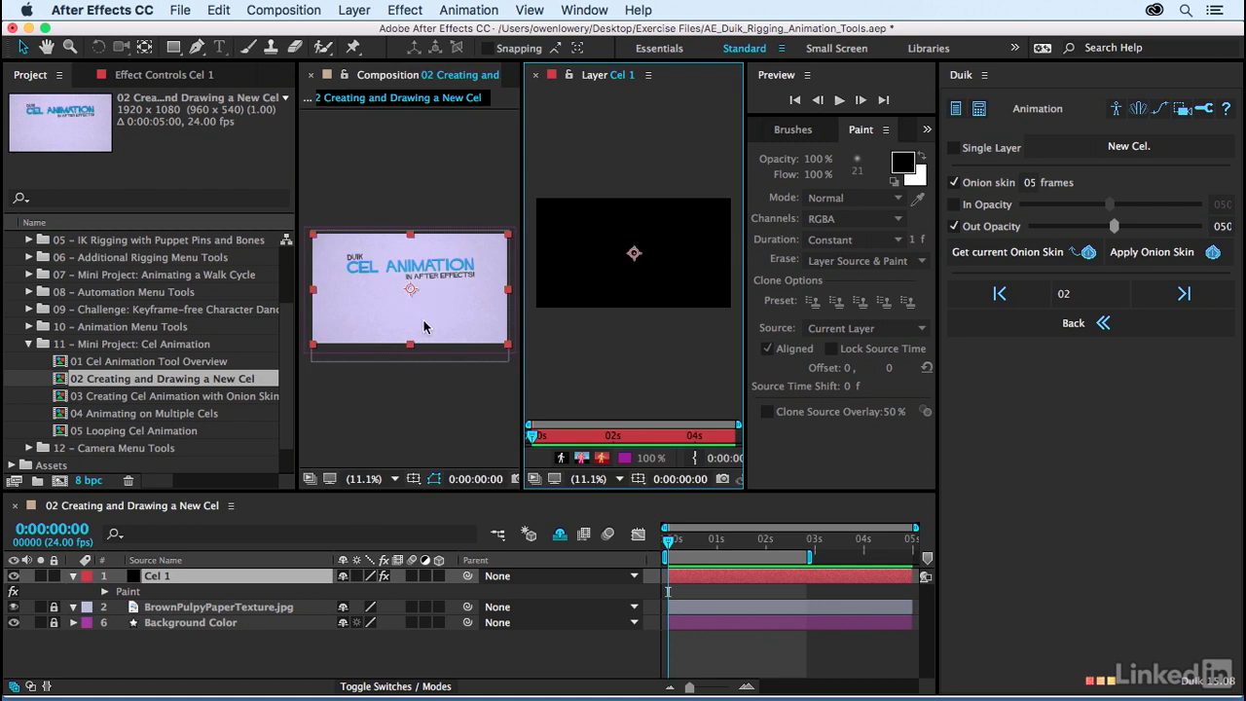
{"action": "left_click_drag", "start_coordinate": [298, 186], "coordinate": [270, 187]}
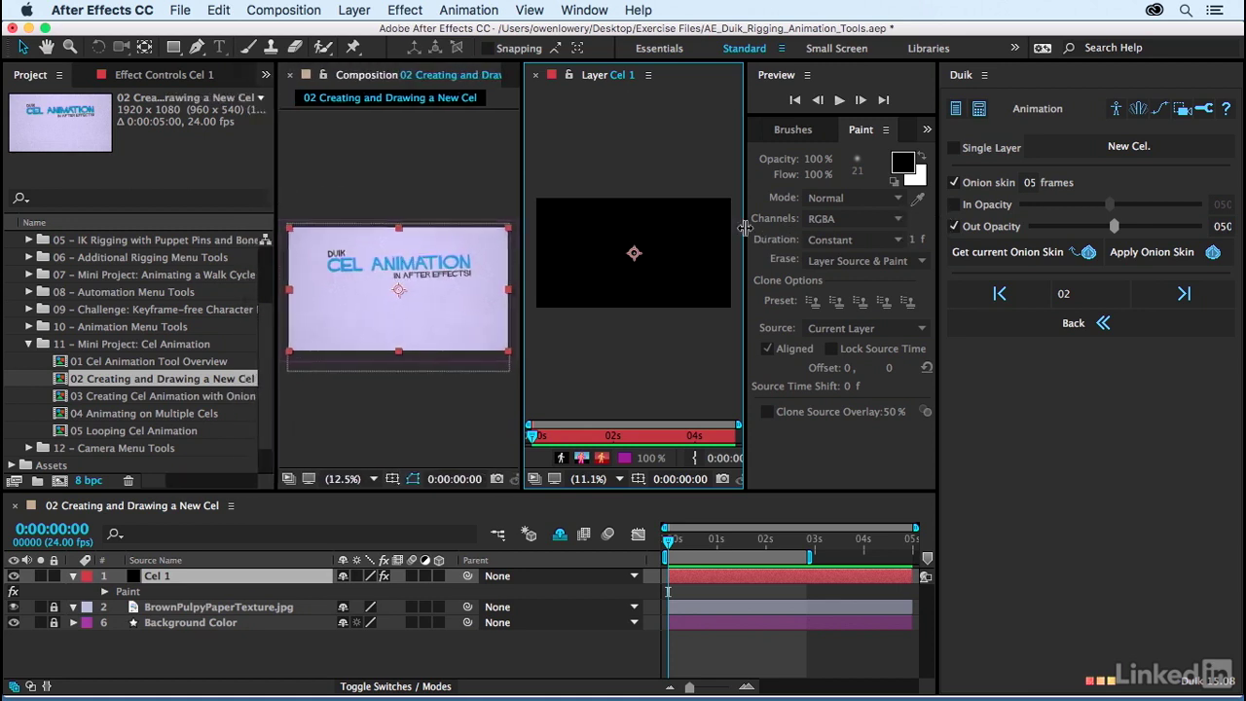
{"action": "left_click_drag", "start_coordinate": [744, 230], "coordinate": [787, 233]}
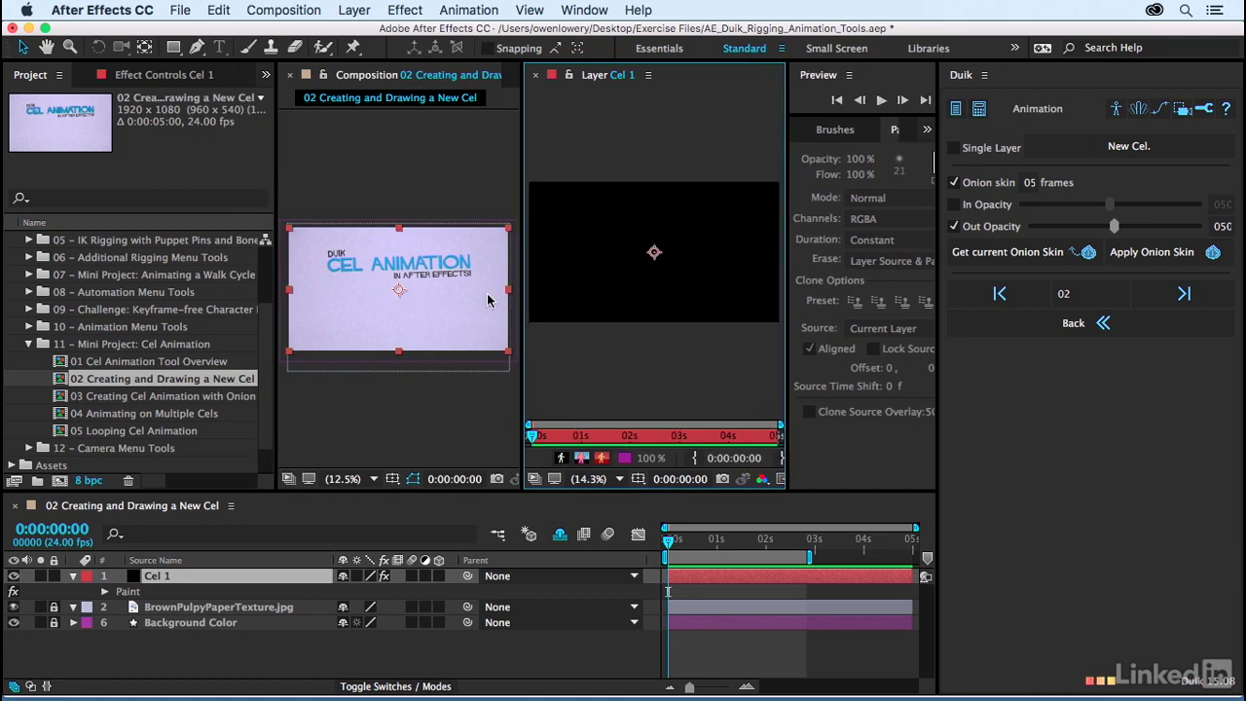
{"action": "left_click_drag", "start_coordinate": [449, 284], "coordinate": [438, 241]}
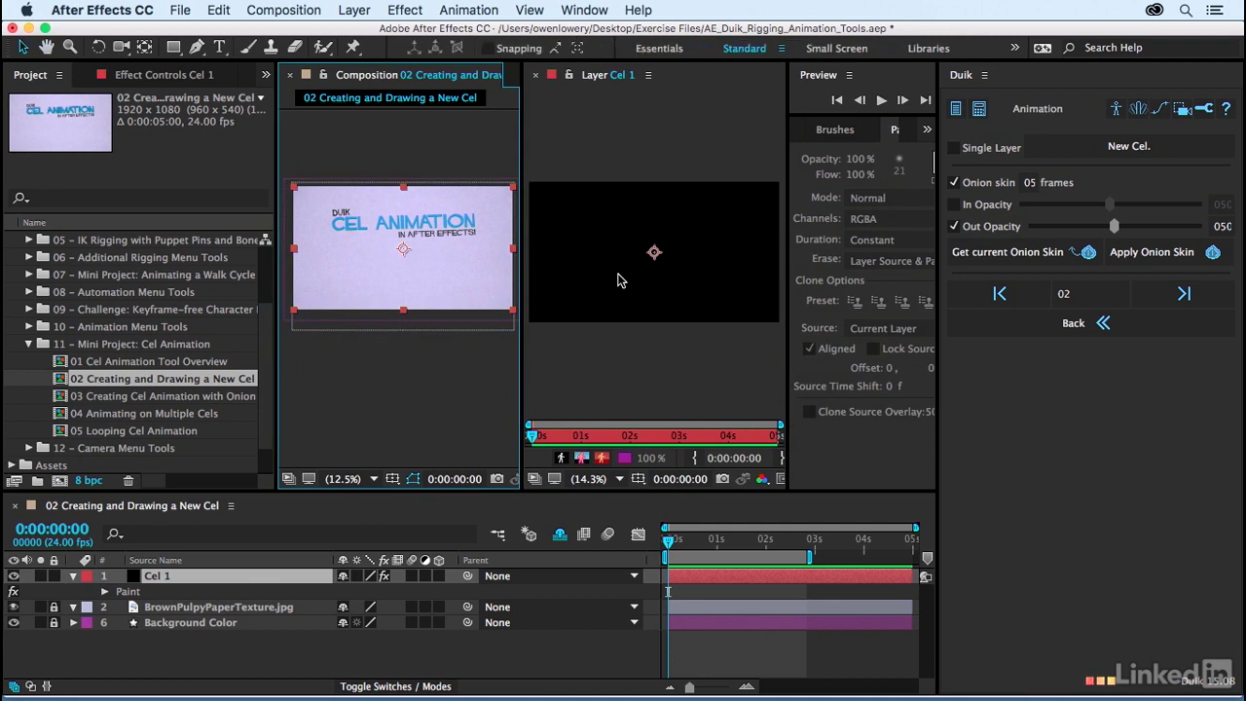
{"action": "left_click_drag", "start_coordinate": [634, 292], "coordinate": [635, 295]}
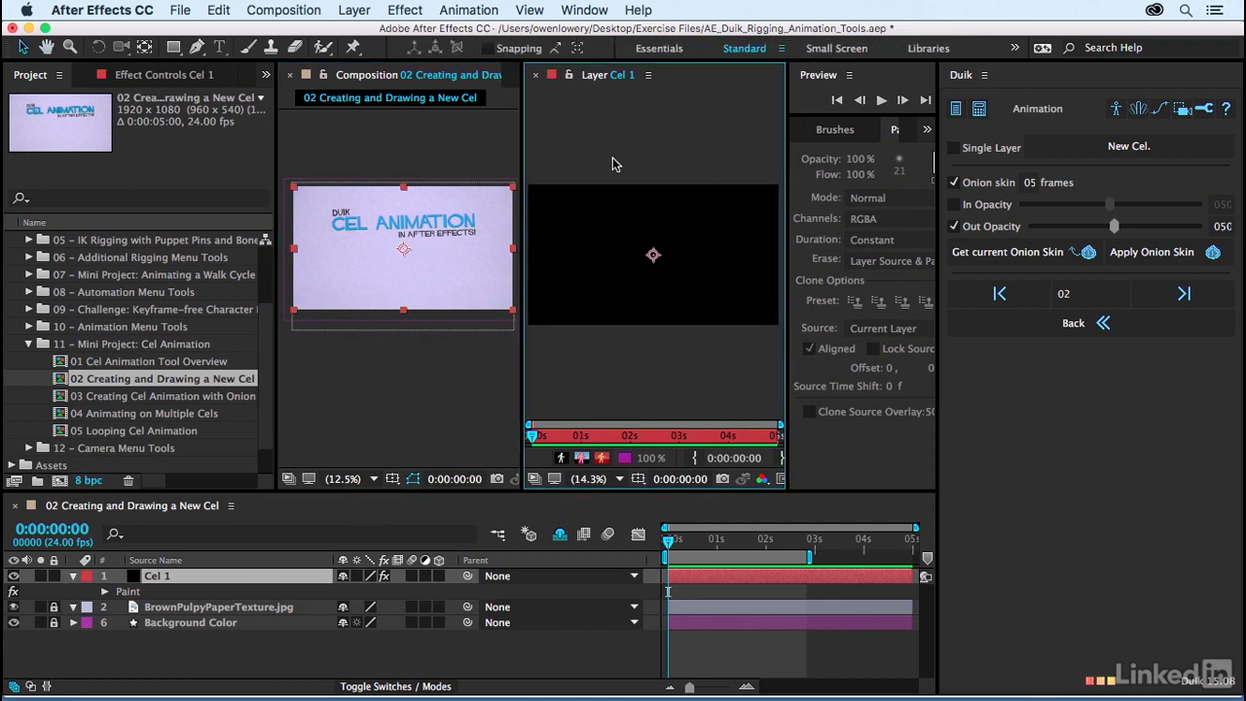
{"action": "left_click", "coordinate": [617, 478]}
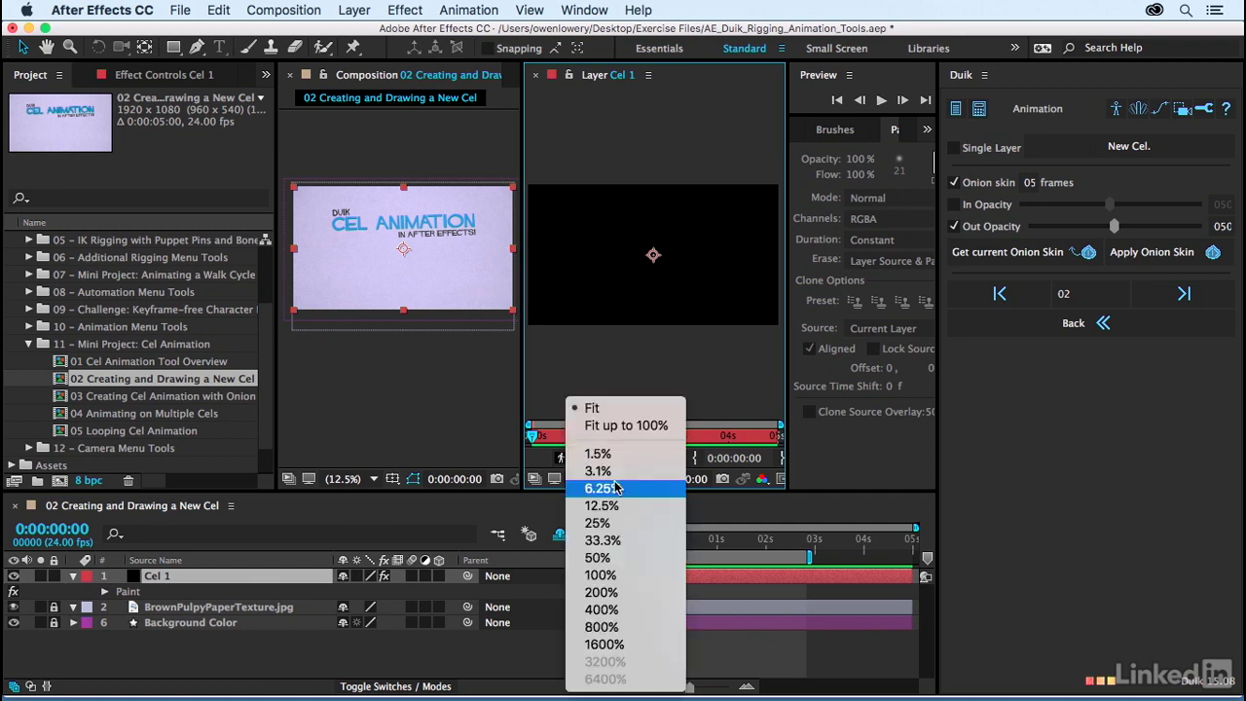
{"action": "left_click", "coordinate": [351, 409]}
{"action": "left_click", "coordinate": [343, 478]}
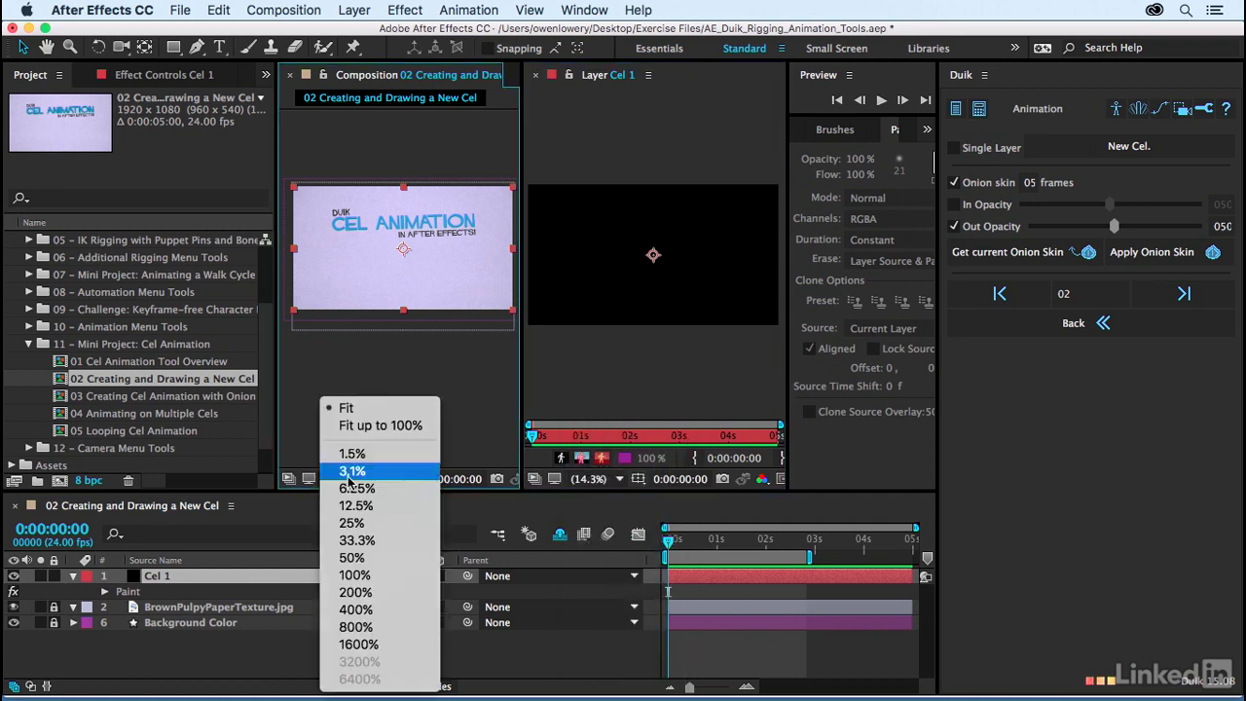
{"action": "left_click", "coordinate": [376, 367]}
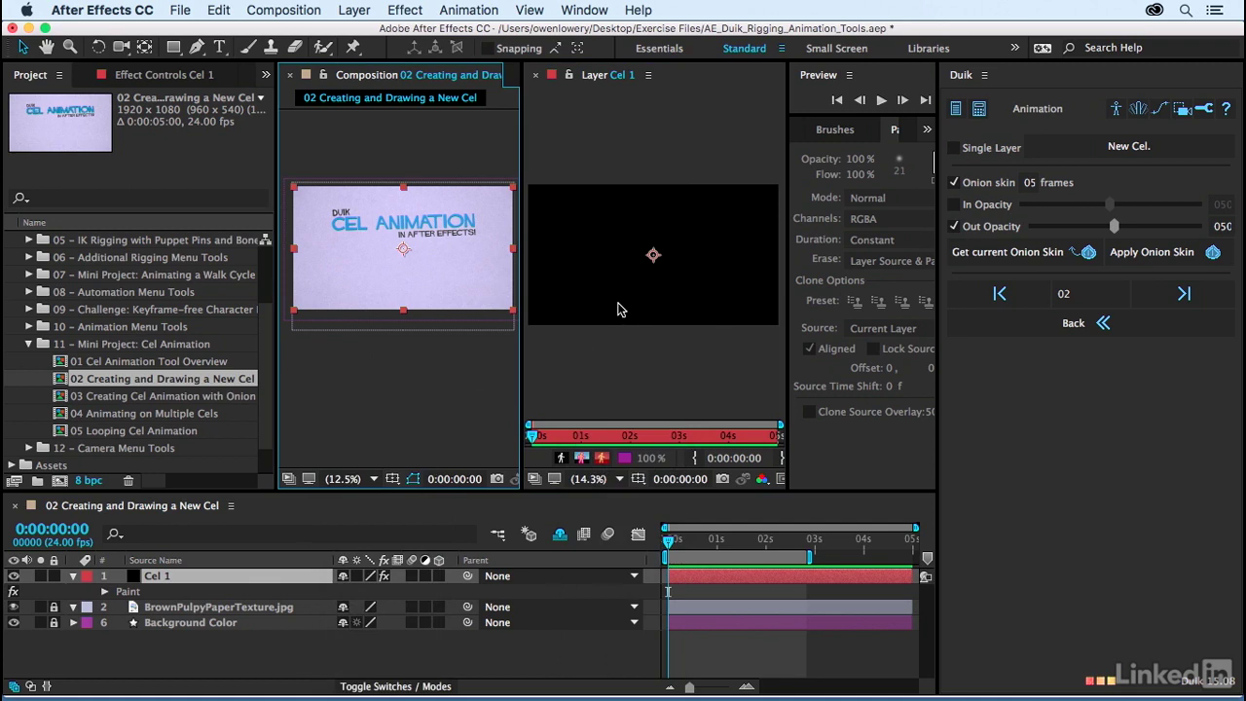
Reactivate the Brush tool and select Cel 1's Paint effect to display its settings.
{"action": "left_click", "coordinate": [248, 48]}
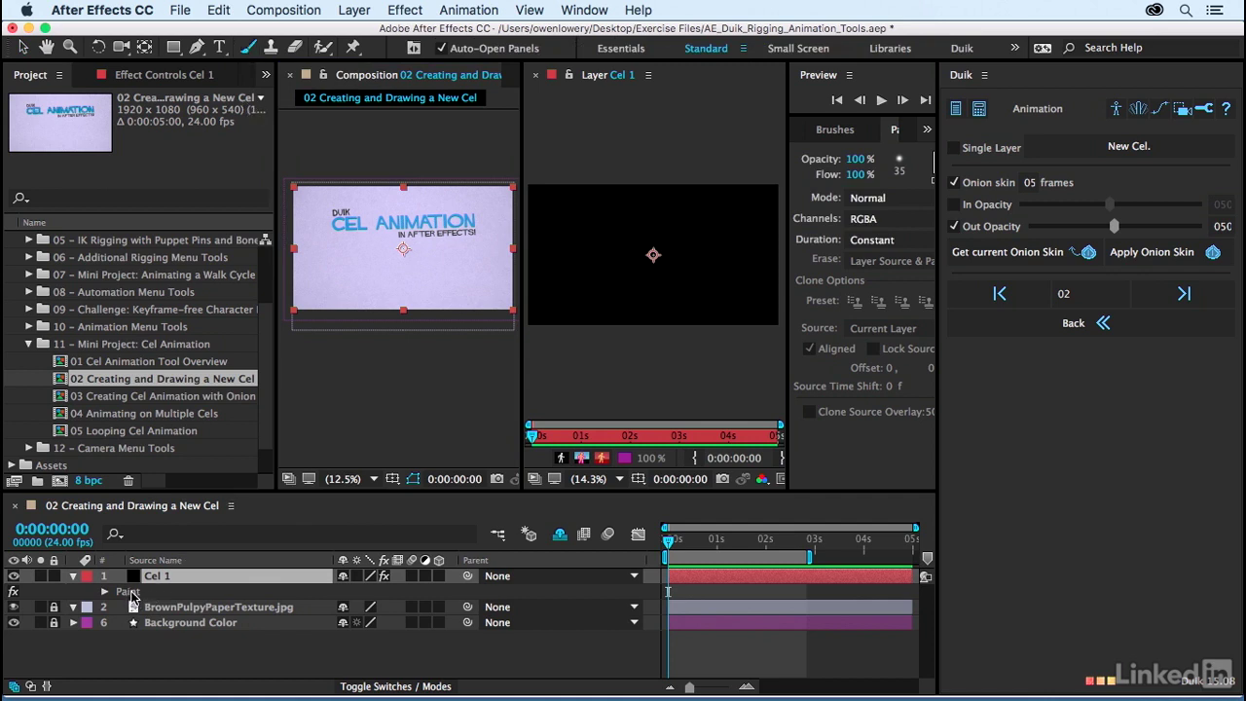
{"action": "left_click", "coordinate": [130, 593]}
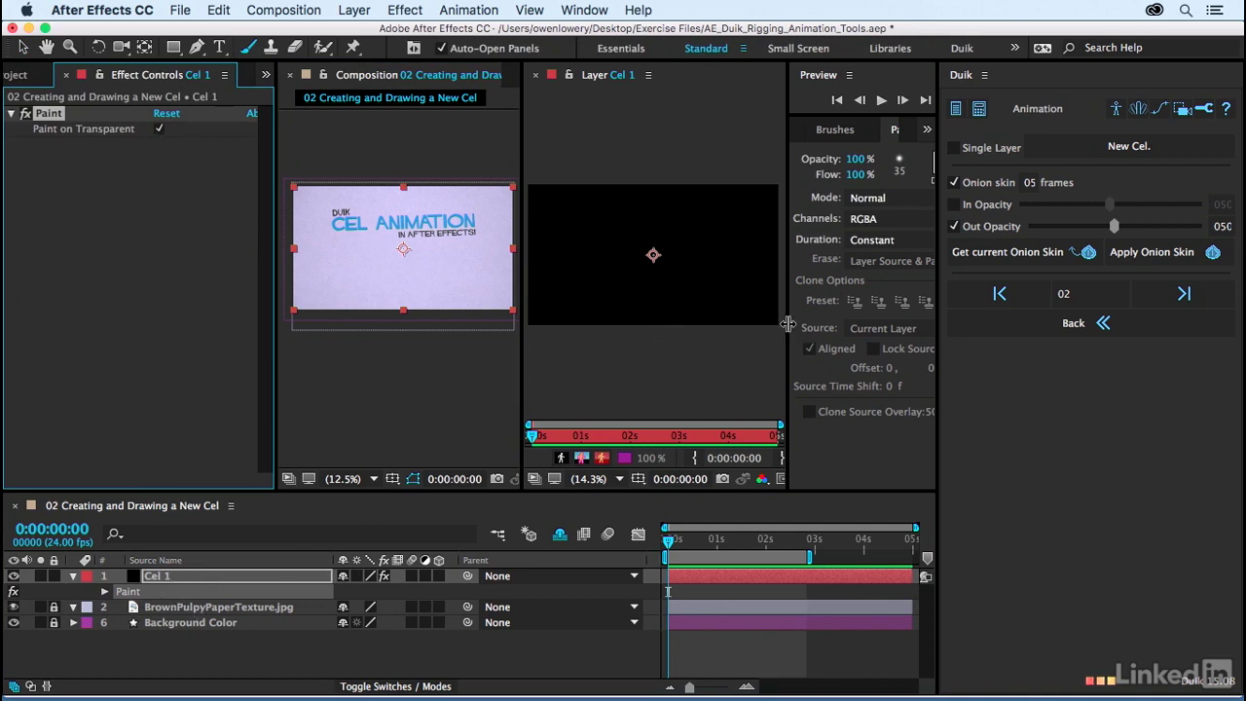
Paint a small black circle outline near the bottom centre of Cel 1 in its Layer view, keeping the transparency grid on.
{"action": "mouse_move", "coordinate": [789, 328]}
{"action": "left_mouse_down"}
{"action": "mouse_move", "coordinate": [827, 327]}
{"action": "mouse_move", "coordinate": [797, 329]}
{"action": "left_mouse_up"}
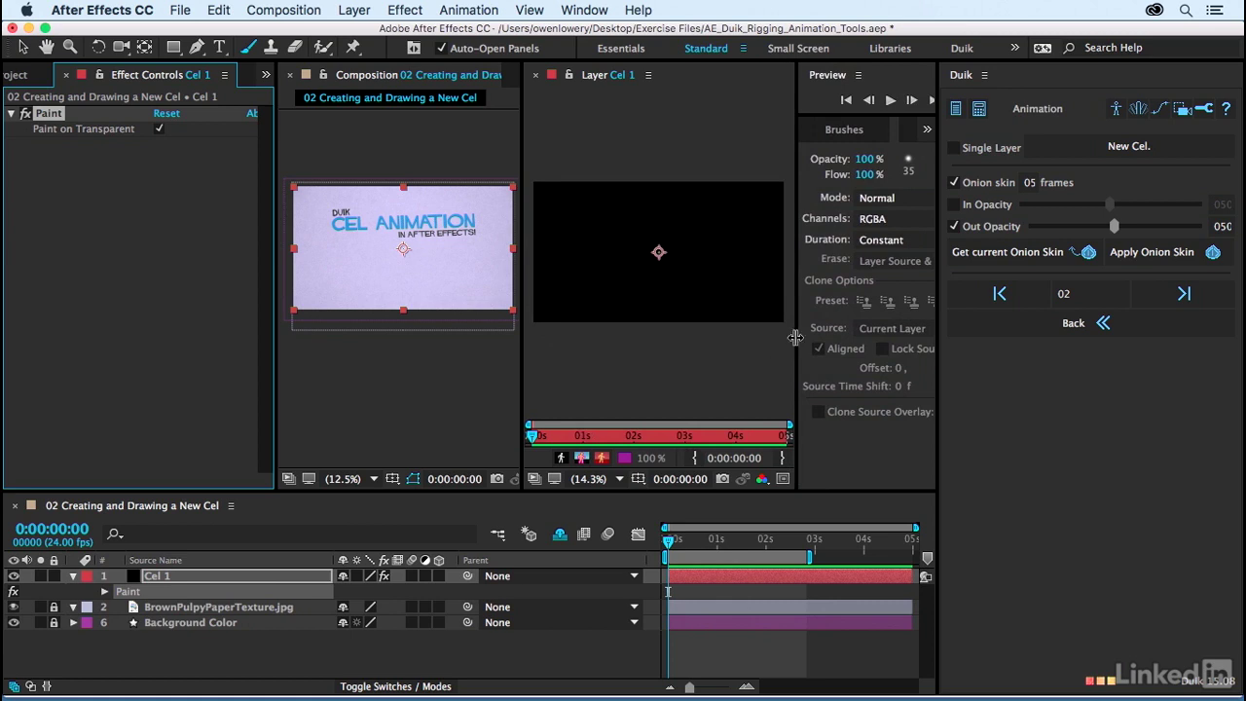
{"action": "left_click_drag", "start_coordinate": [795, 336], "coordinate": [831, 339]}
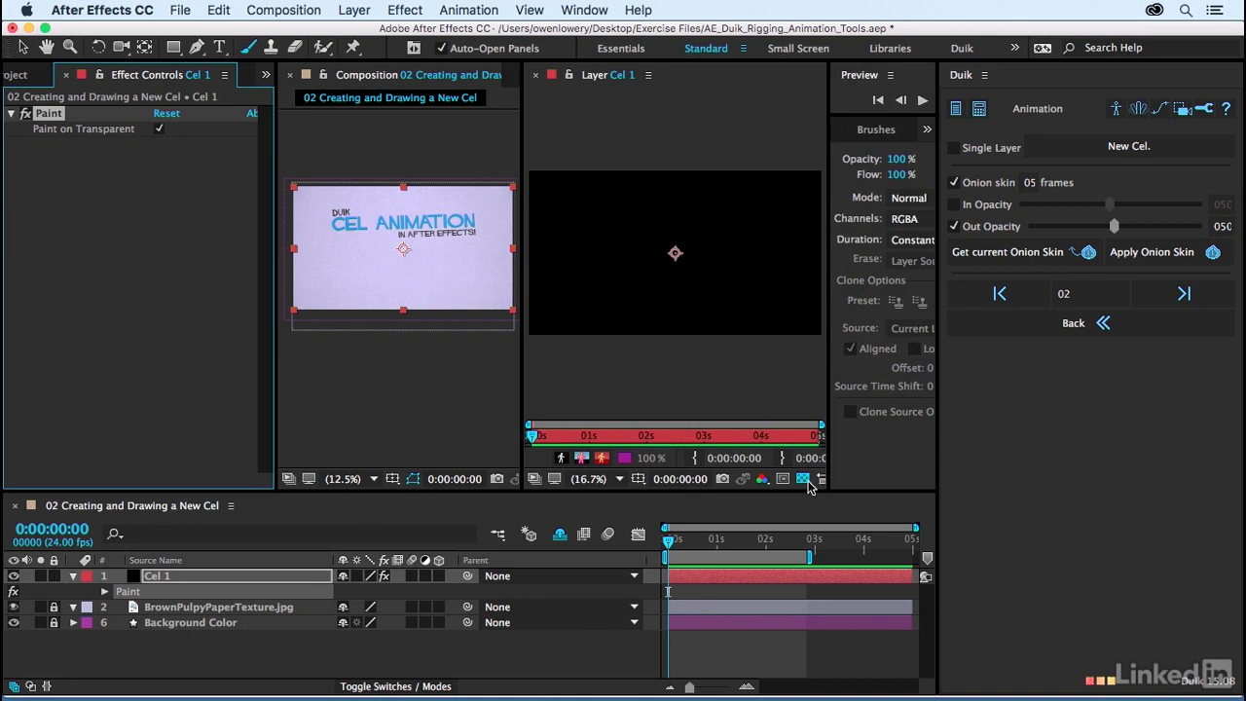
{"action": "left_click", "coordinate": [805, 481]}
{"action": "left_click", "coordinate": [805, 481]}
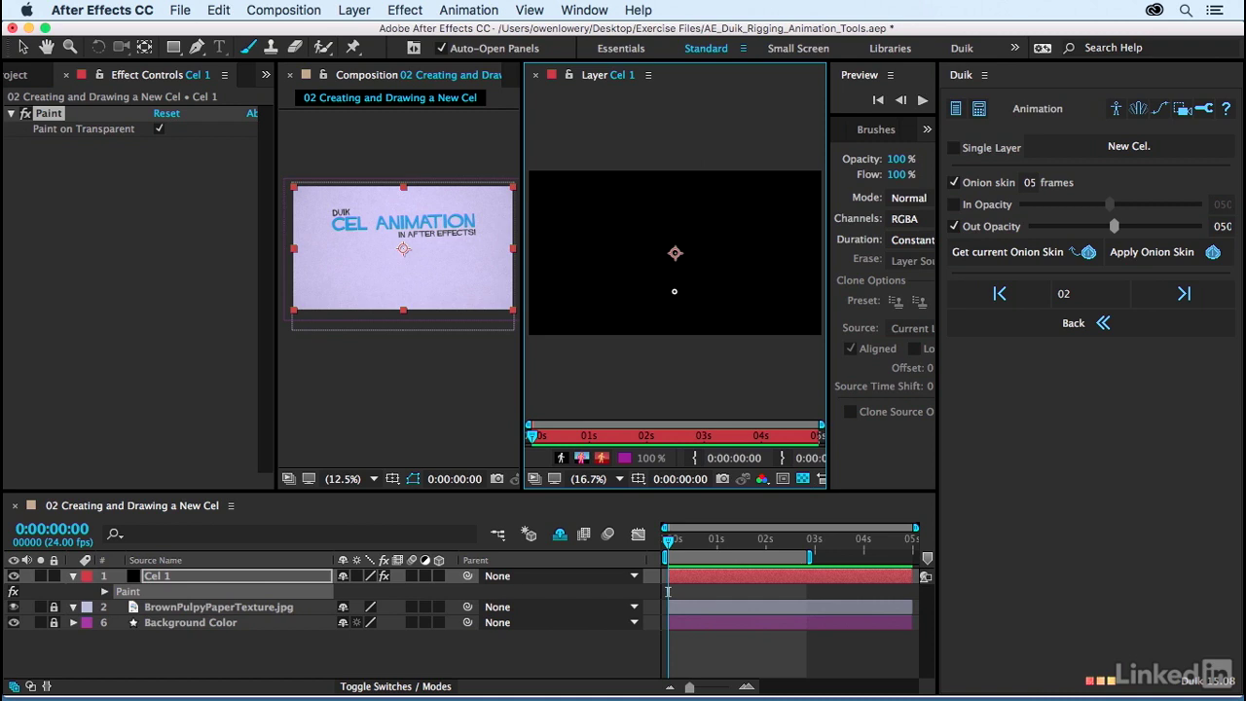
{"action": "mouse_move", "coordinate": [672, 304]}
{"action": "left_mouse_down"}
{"action": "mouse_move", "coordinate": [672, 322]}
{"action": "mouse_move", "coordinate": [687, 314]}
{"action": "mouse_move", "coordinate": [680, 301]}
{"action": "mouse_move", "coordinate": [674, 309]}
{"action": "left_mouse_up"}
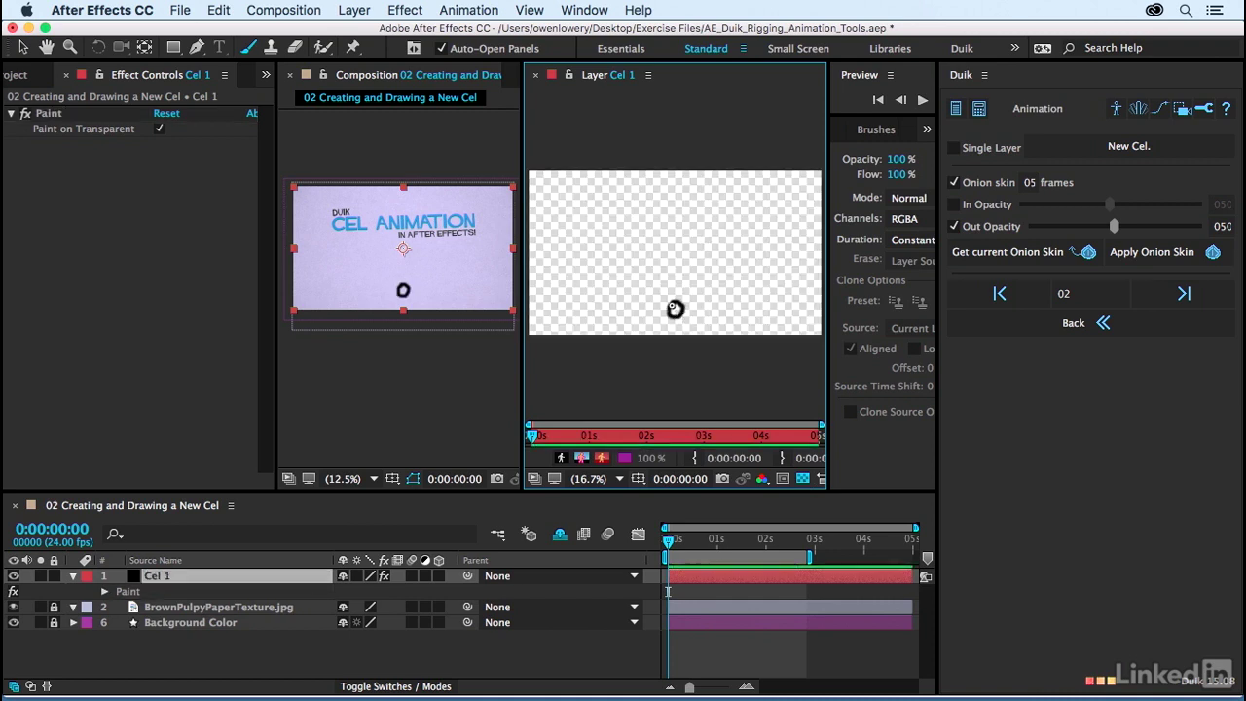